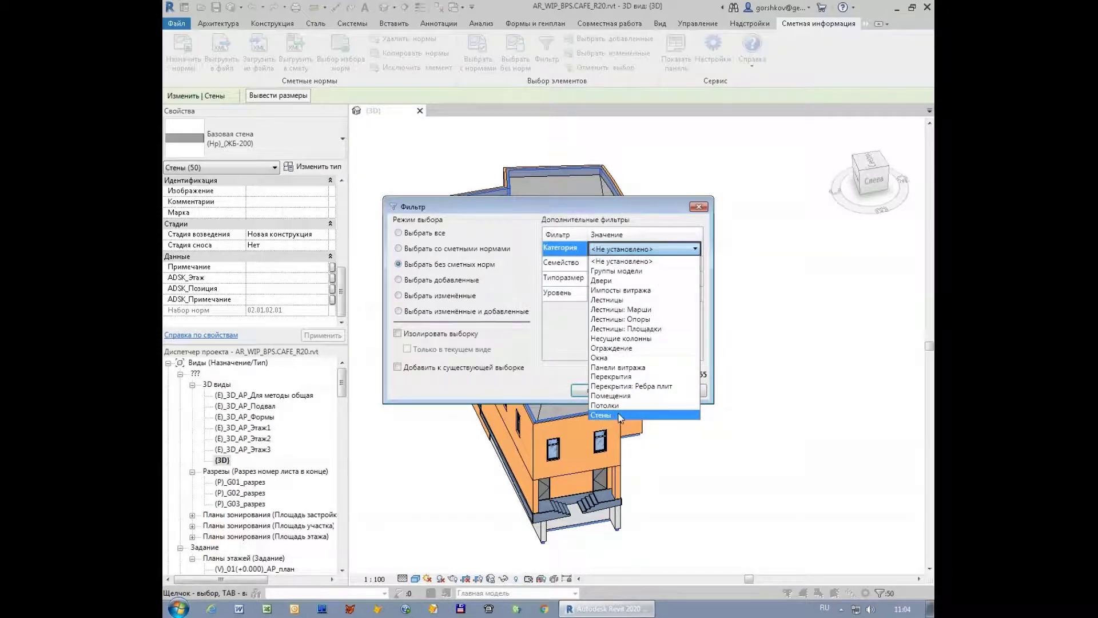
# Filter elements without norms to category Стены, family Базовая стена, type (Вн).(К-120), and add them to the existing selection.
pyautogui.click(620, 415)
pyautogui.click(633, 265)
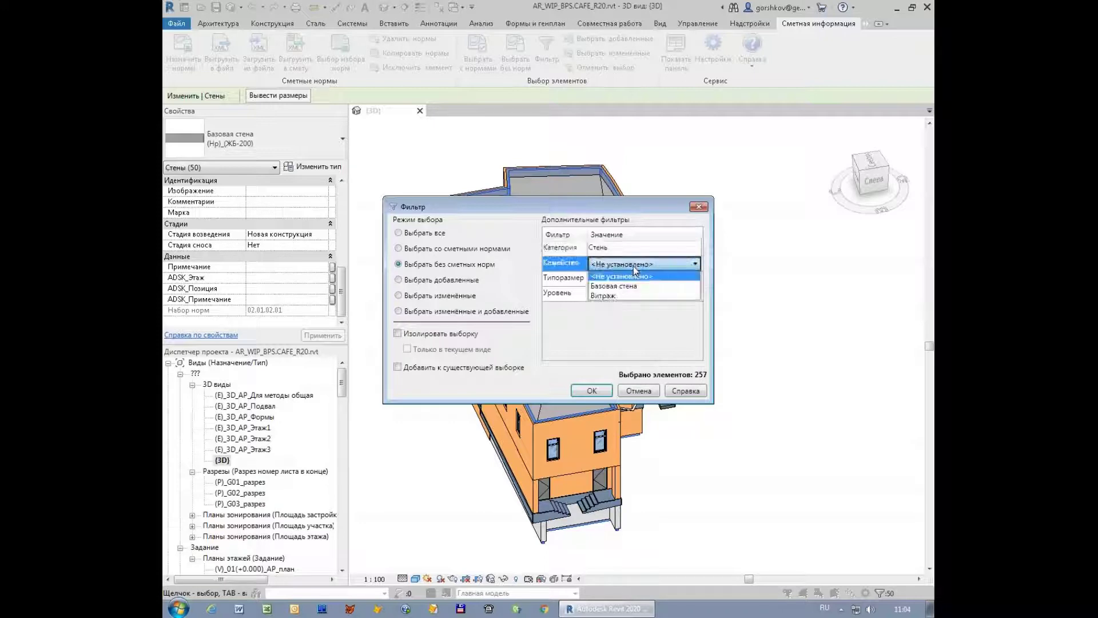
pyautogui.click(626, 286)
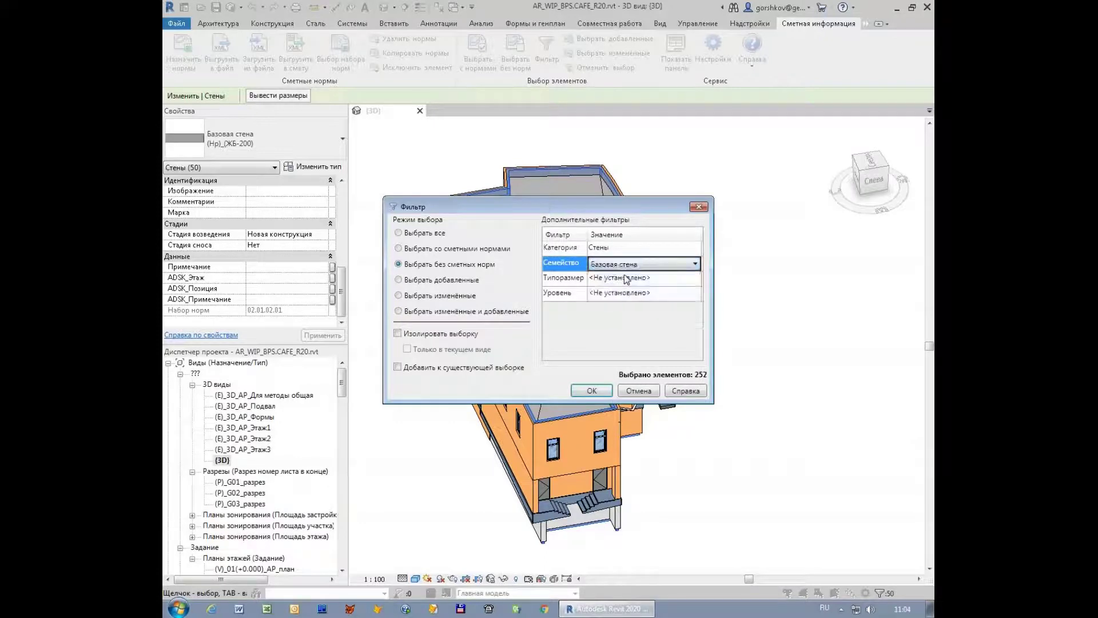
pyautogui.click(626, 279)
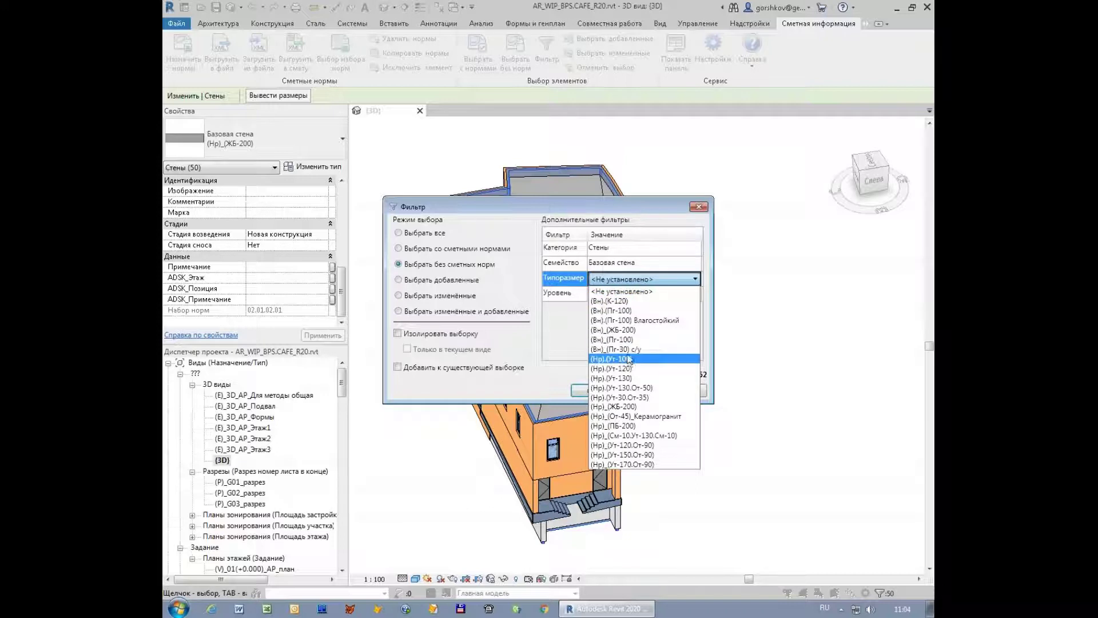
pyautogui.click(614, 302)
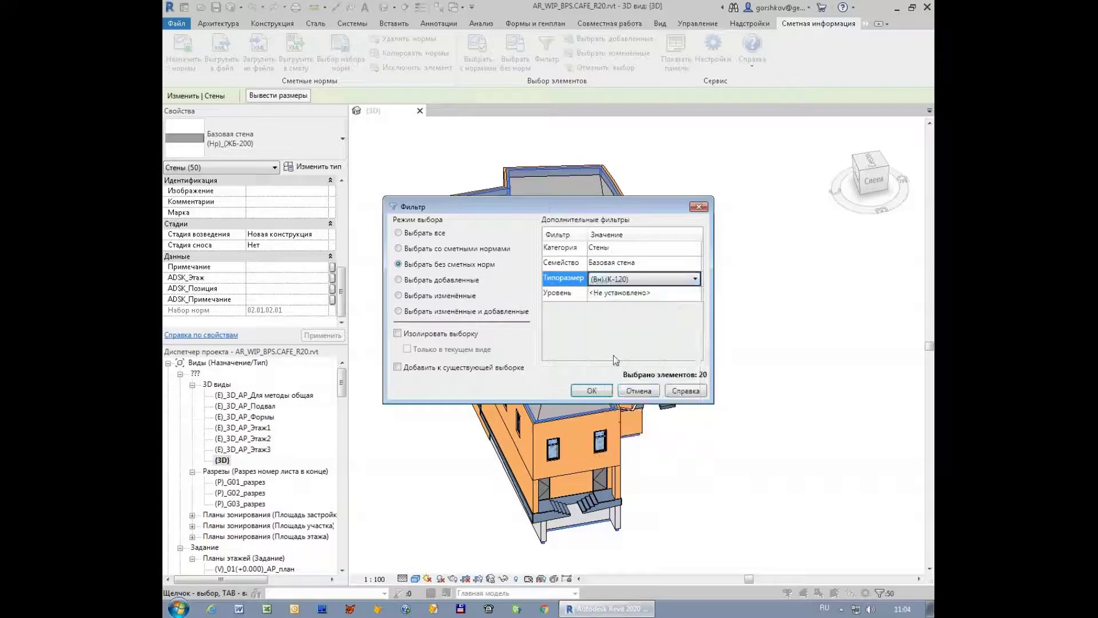
pyautogui.click(457, 368)
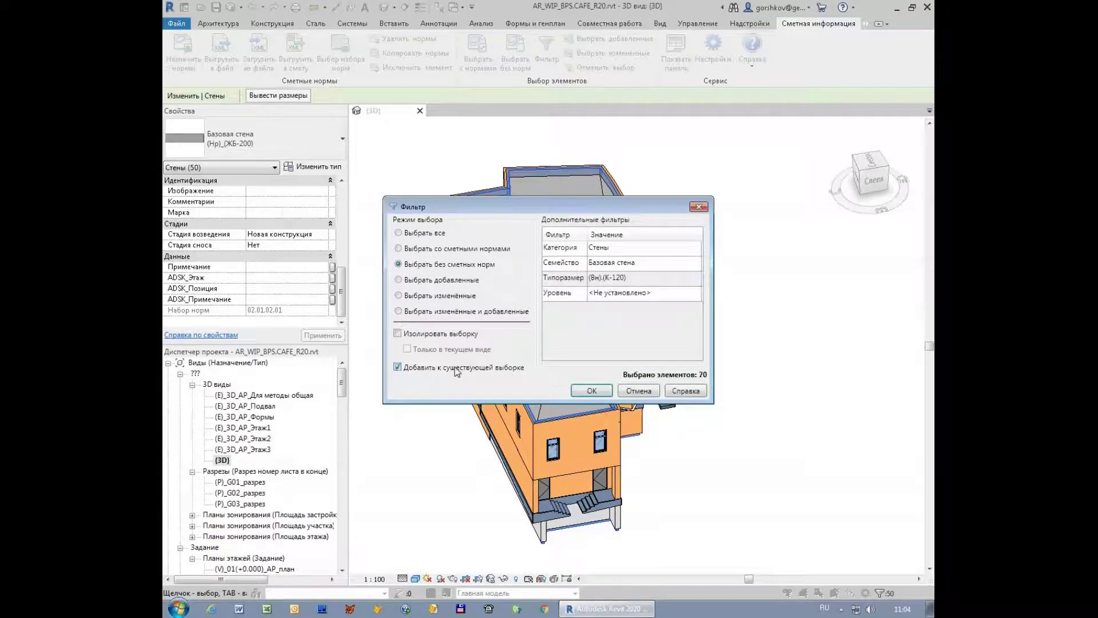
pyautogui.click(583, 390)
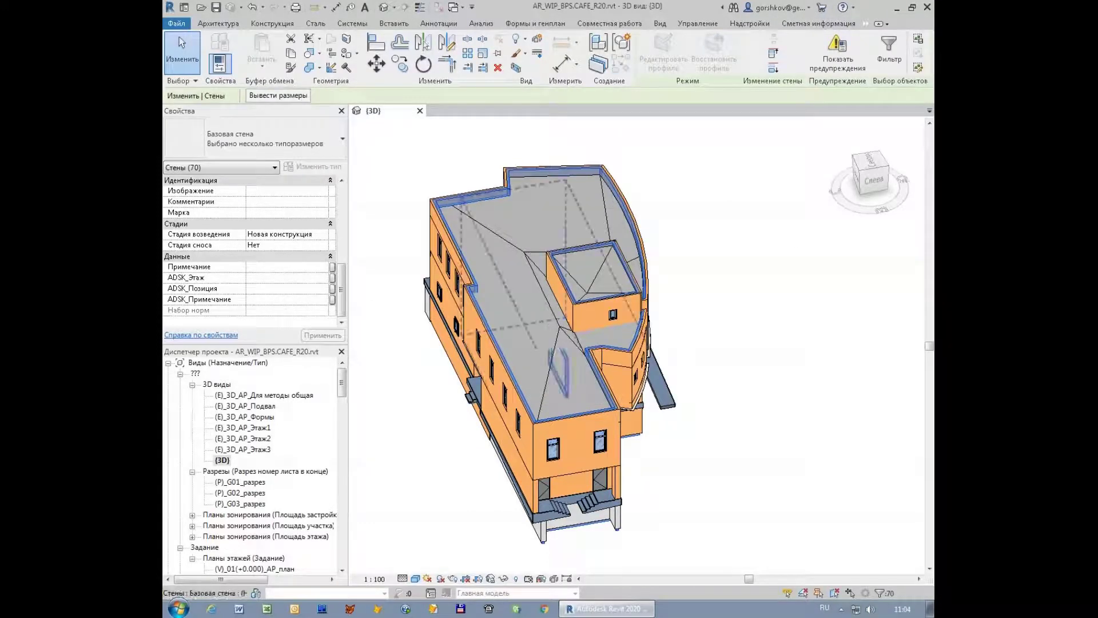
# Open norm assignment for the selected walls and review the norms attached to the first (Нр)_(ЖБ-200) wall.
pyautogui.click(820, 23)
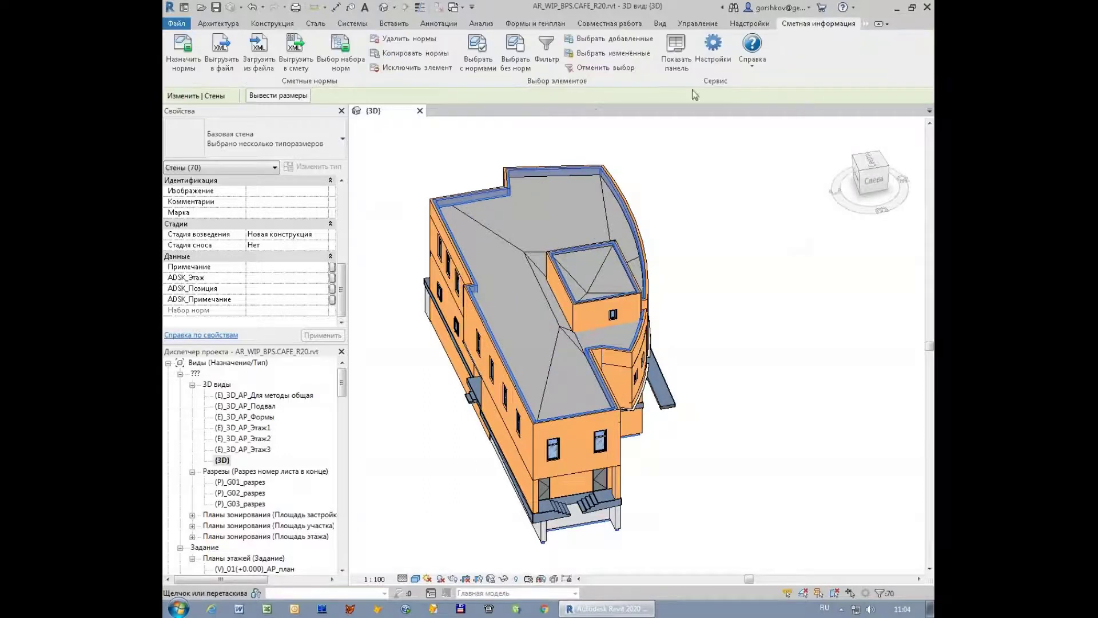
pyautogui.click(184, 46)
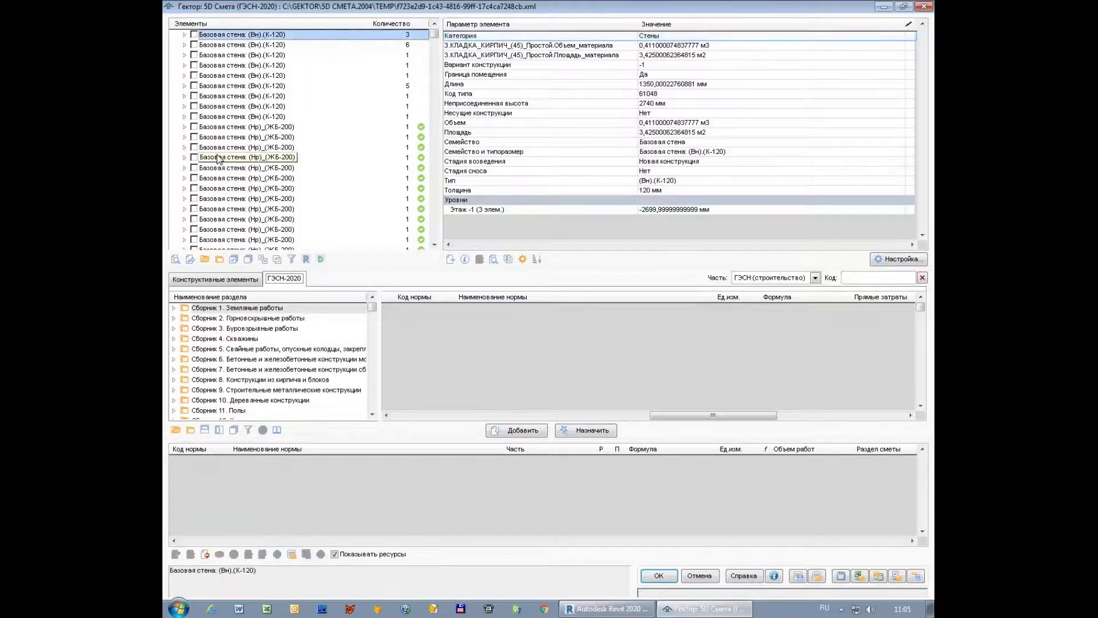
pyautogui.click(230, 127)
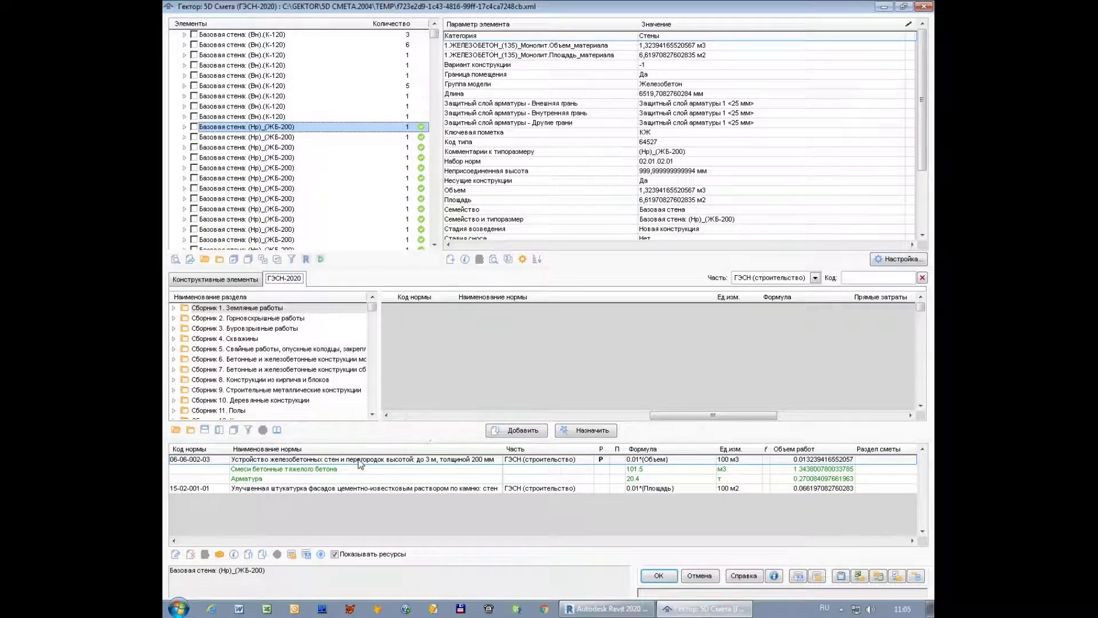
pyautogui.click(298, 490)
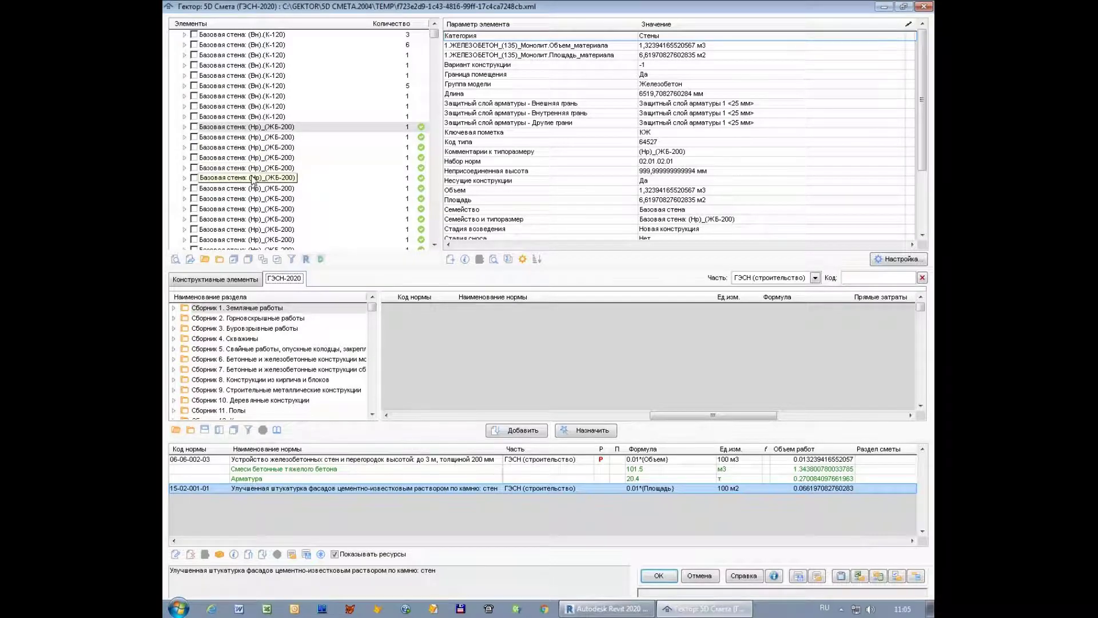
pyautogui.press('Tab')
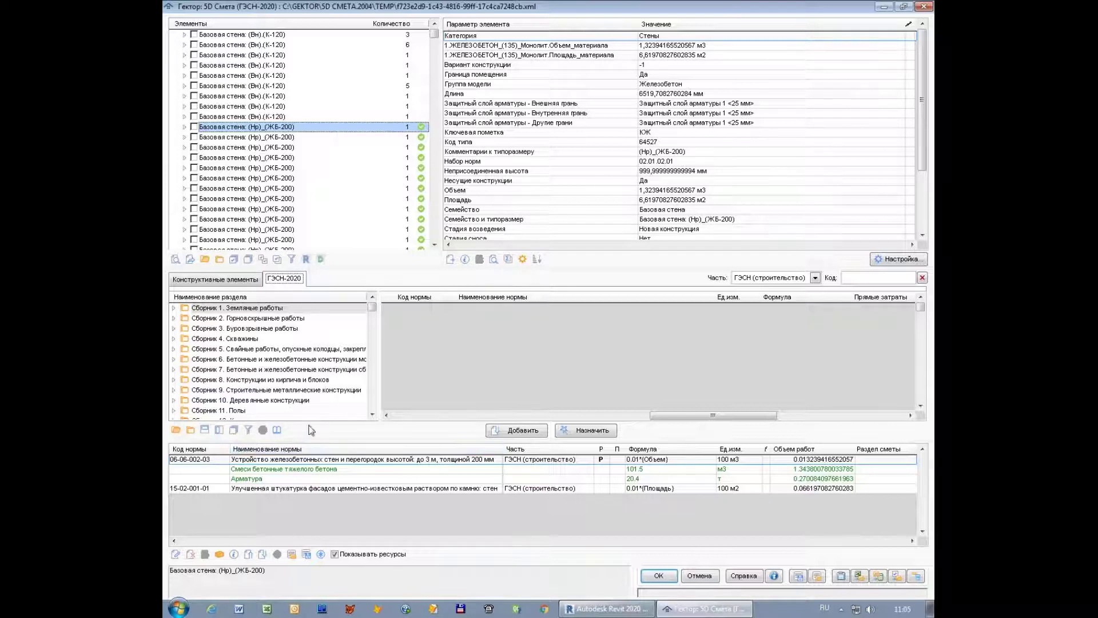
# Open the norm set library and view the set Стена монолитная 200 мм under Стена > Наружная > Монолитная.
pyautogui.click(293, 554)
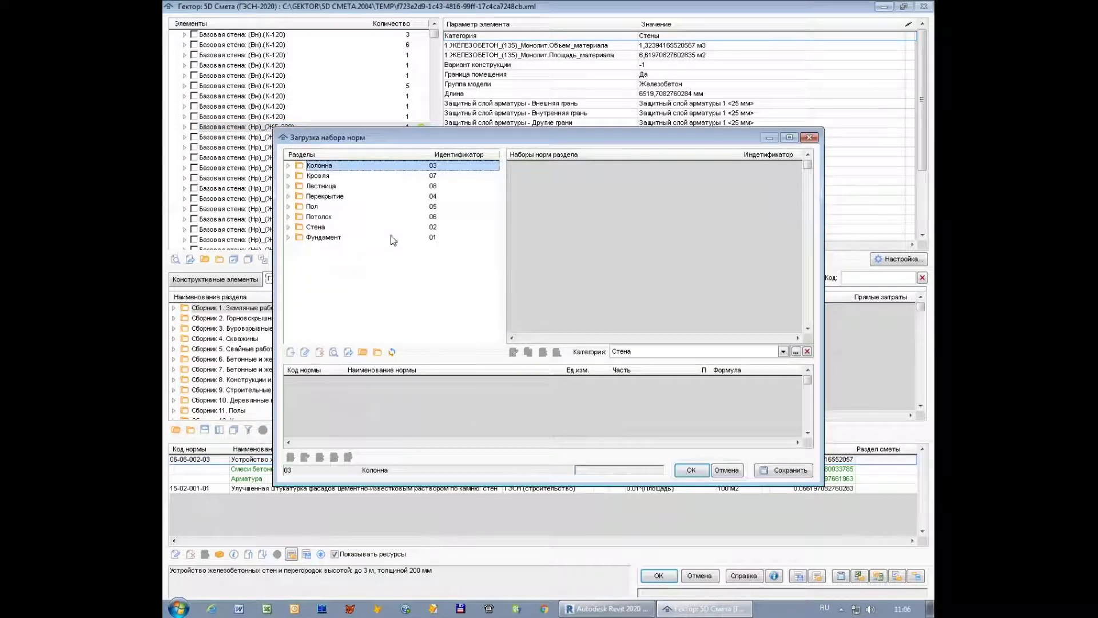
pyautogui.click(288, 228)
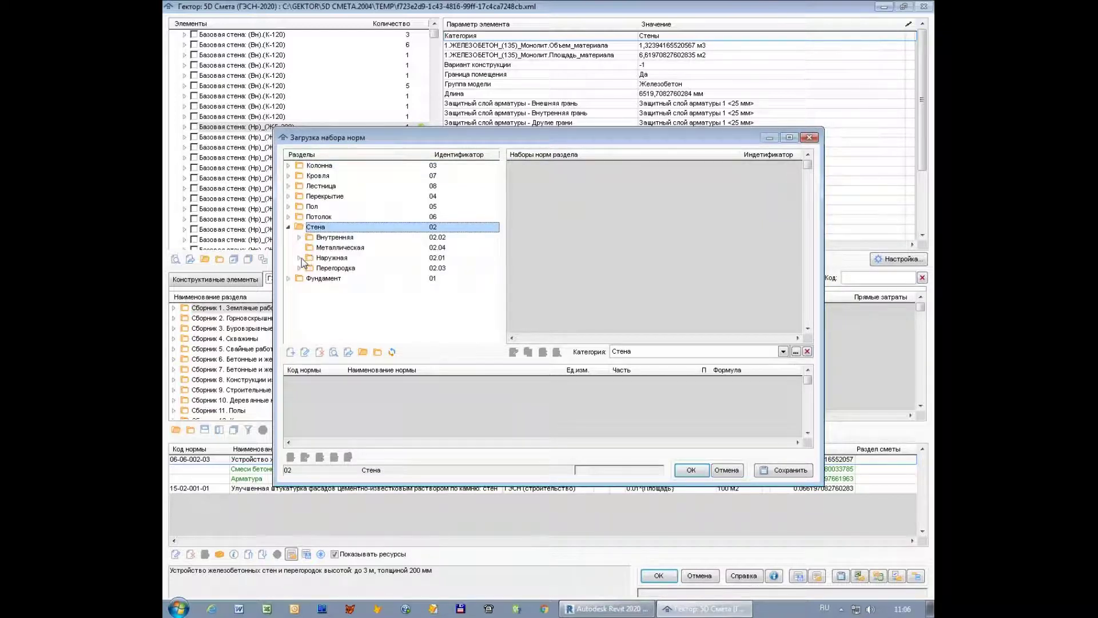
pyautogui.click(300, 259)
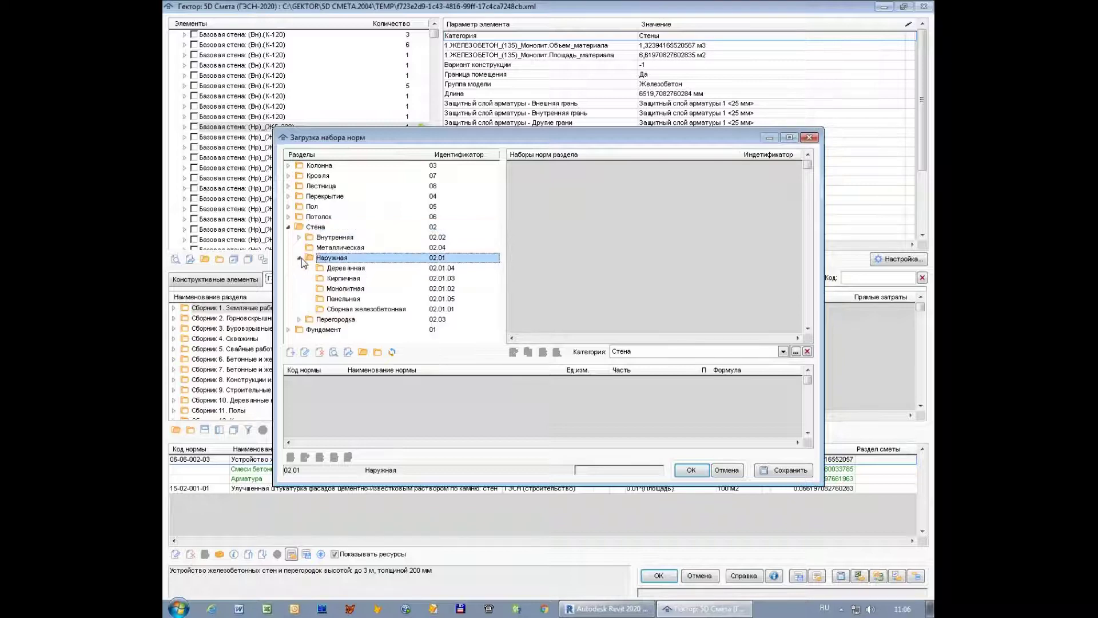
pyautogui.click(320, 290)
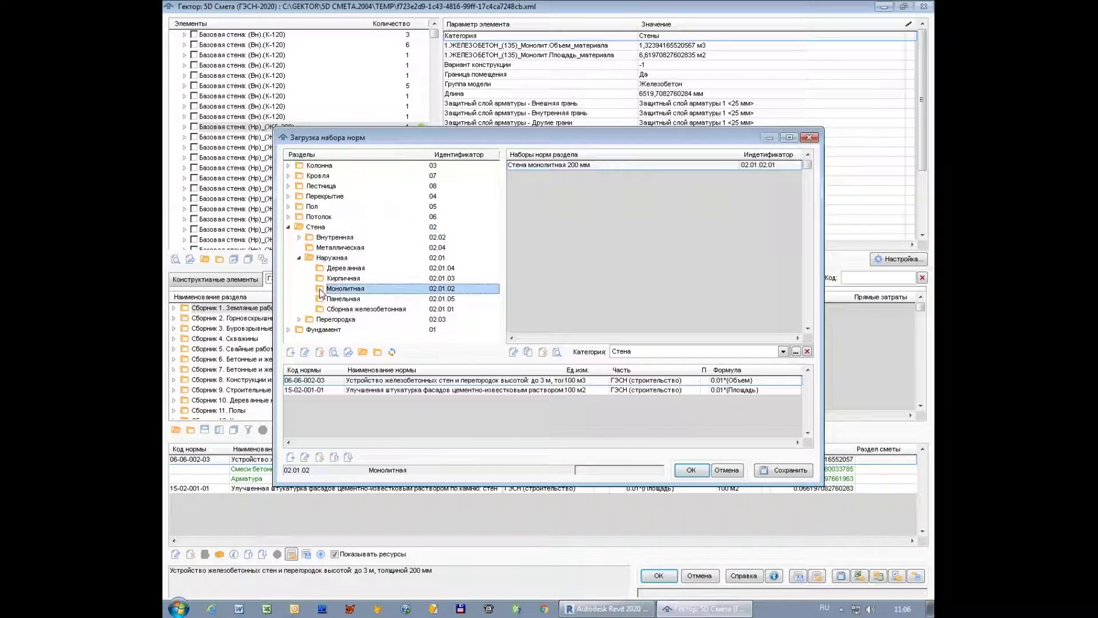
pyautogui.click(586, 165)
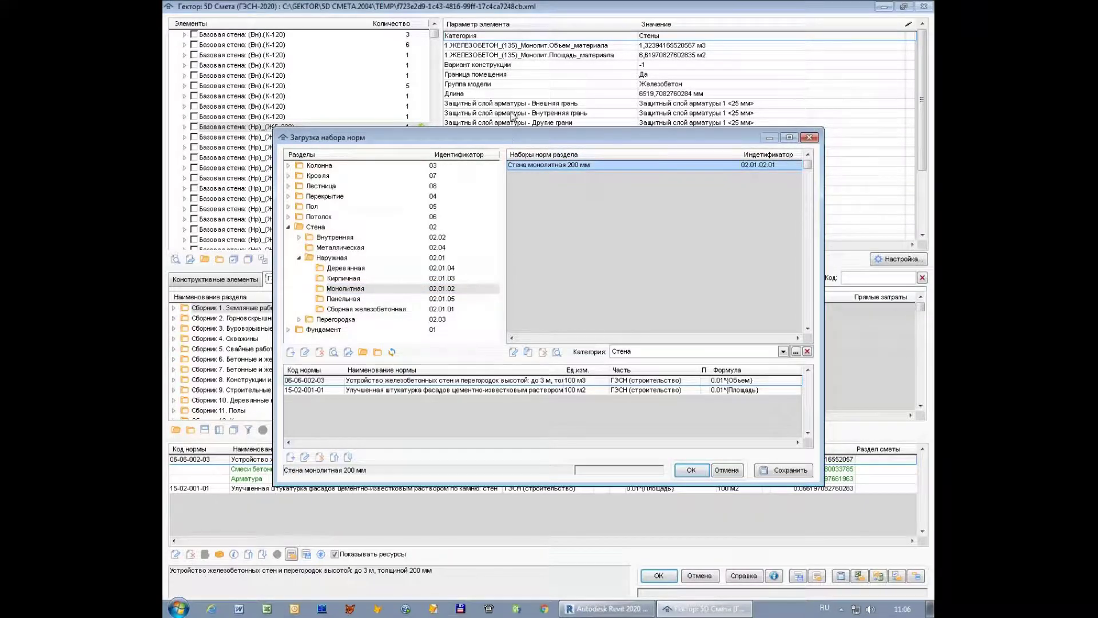
pyautogui.moveTo(509, 138); pyautogui.dragTo(519, 100)
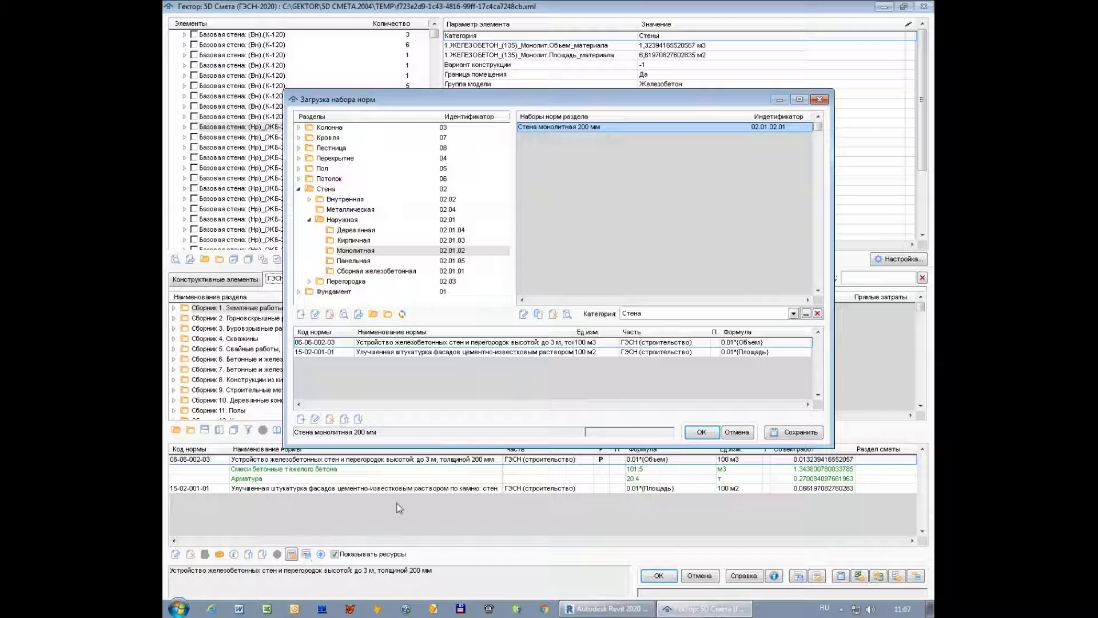
# Inspect the name and identifier of the set Стена монолитная 200 мм, leaving its properties without saving.
pyautogui.click(524, 314)
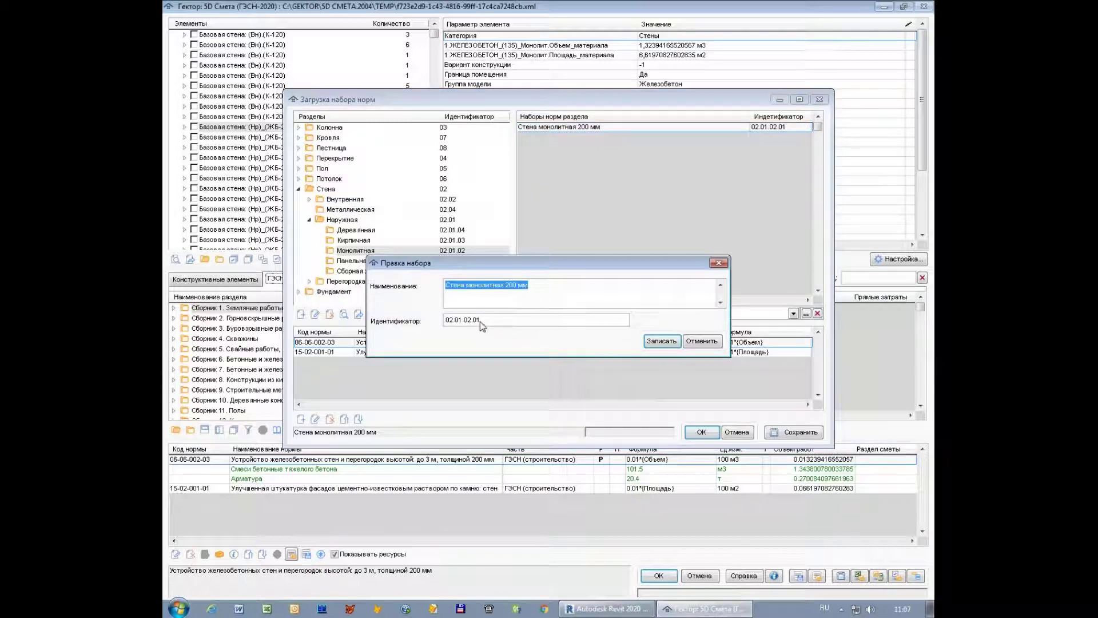
pyautogui.click(479, 321)
pyautogui.moveTo(479, 321); pyautogui.dragTo(439, 320)
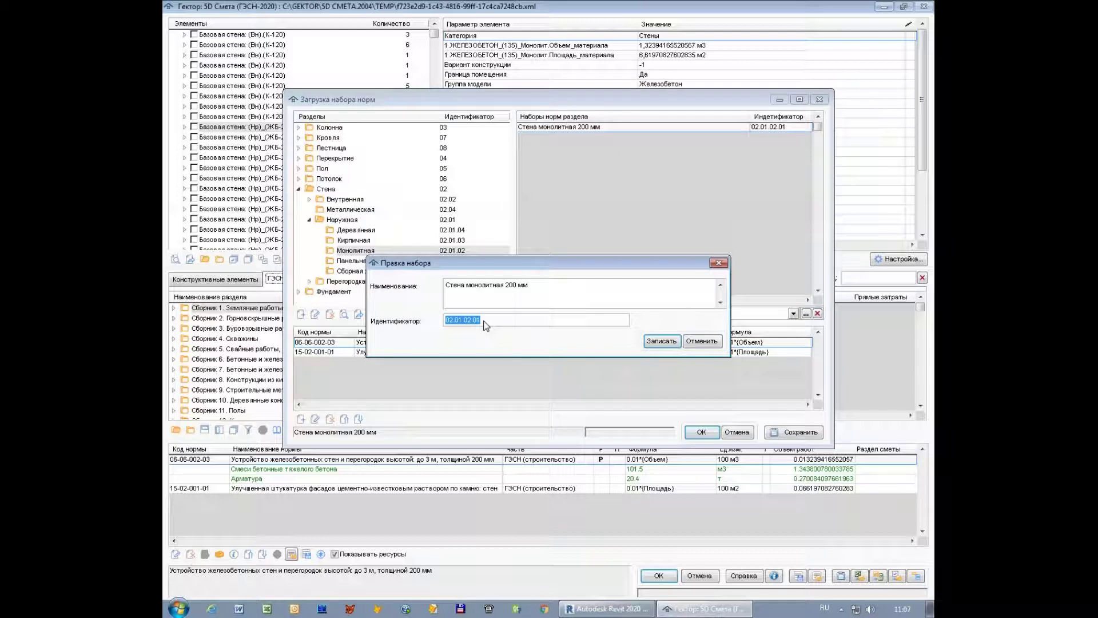
pyautogui.click(702, 342)
# Check where the norm set library is saved by viewing the file 5DСметаClassifications.txt in TEMPLATES, then cancel the save.
pyautogui.click(793, 433)
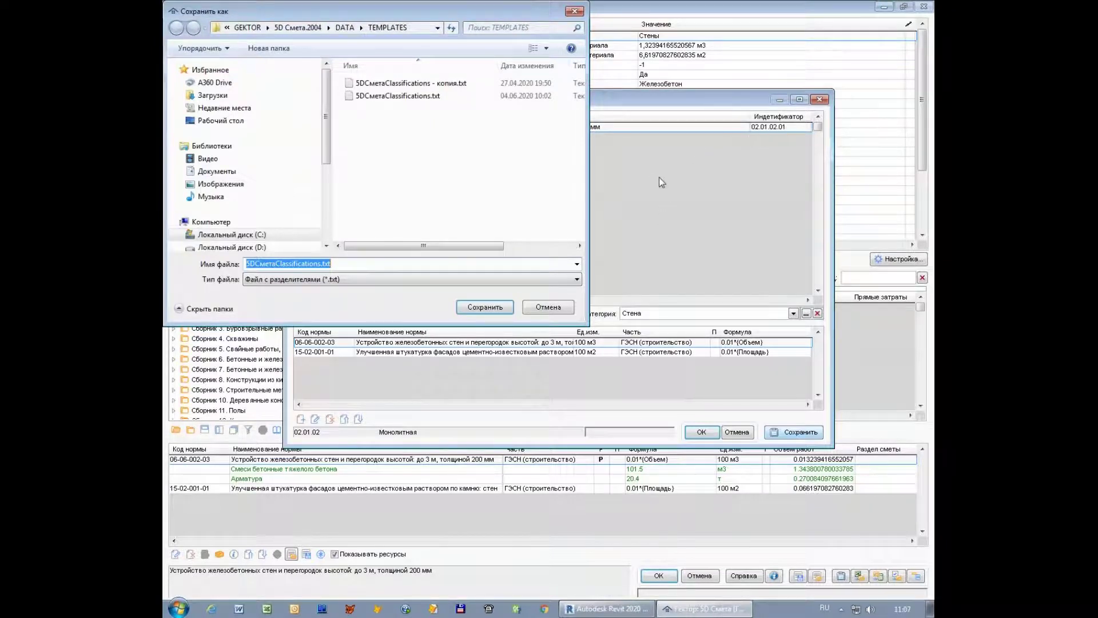
pyautogui.click(409, 97)
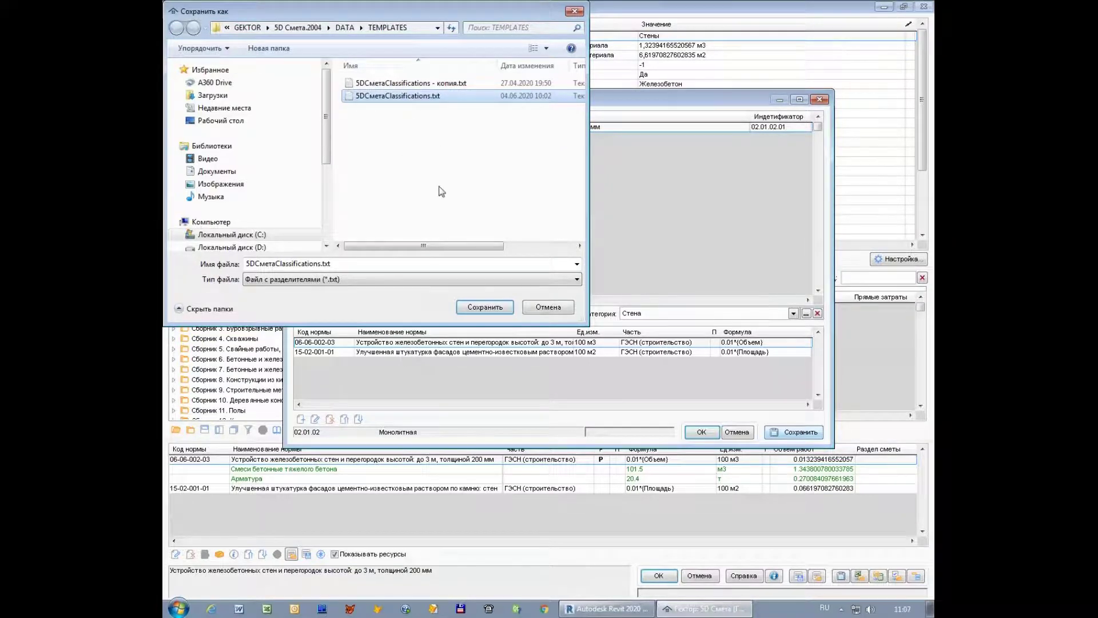
pyautogui.click(561, 313)
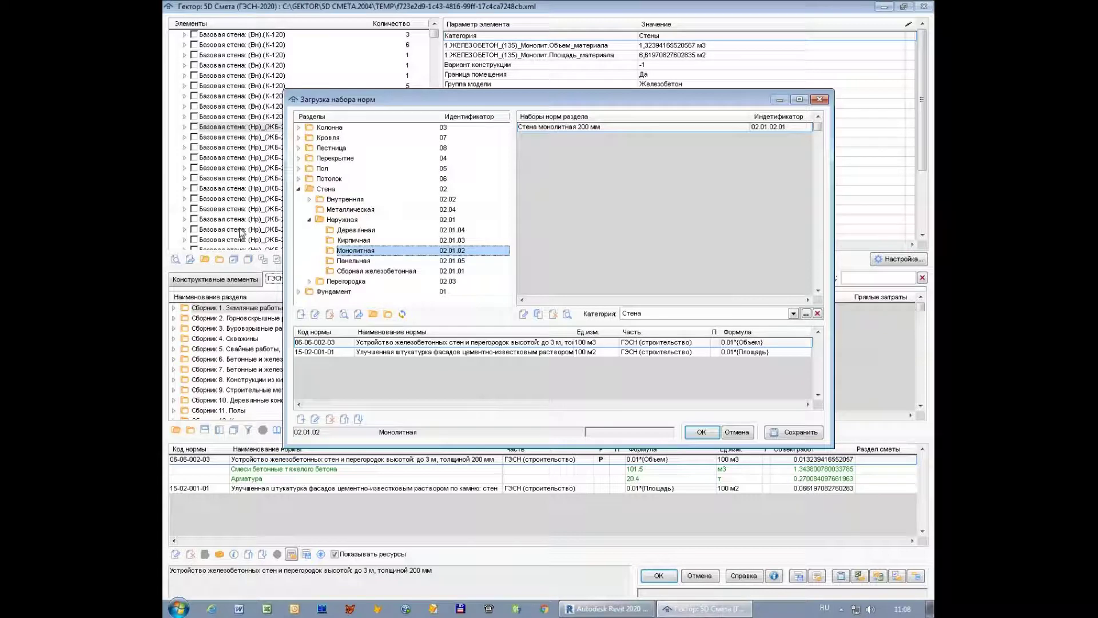
# Examine the norms of each set under Стена > Внутренняя > Кирпичная, and close the library without loading any set.
pyautogui.click(420, 352)
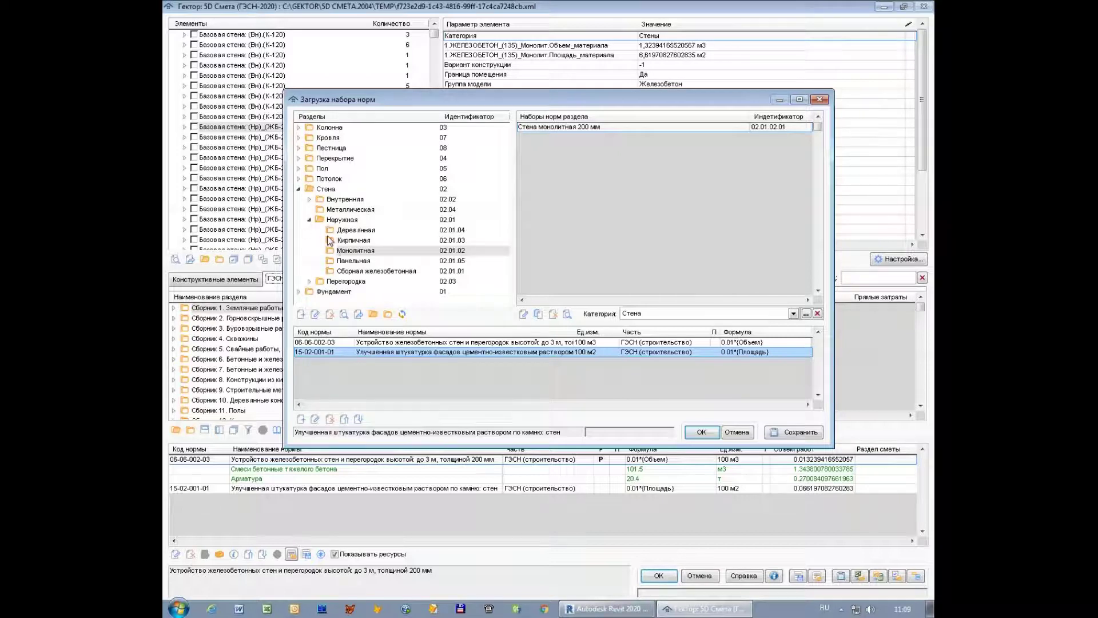
pyautogui.click(309, 199)
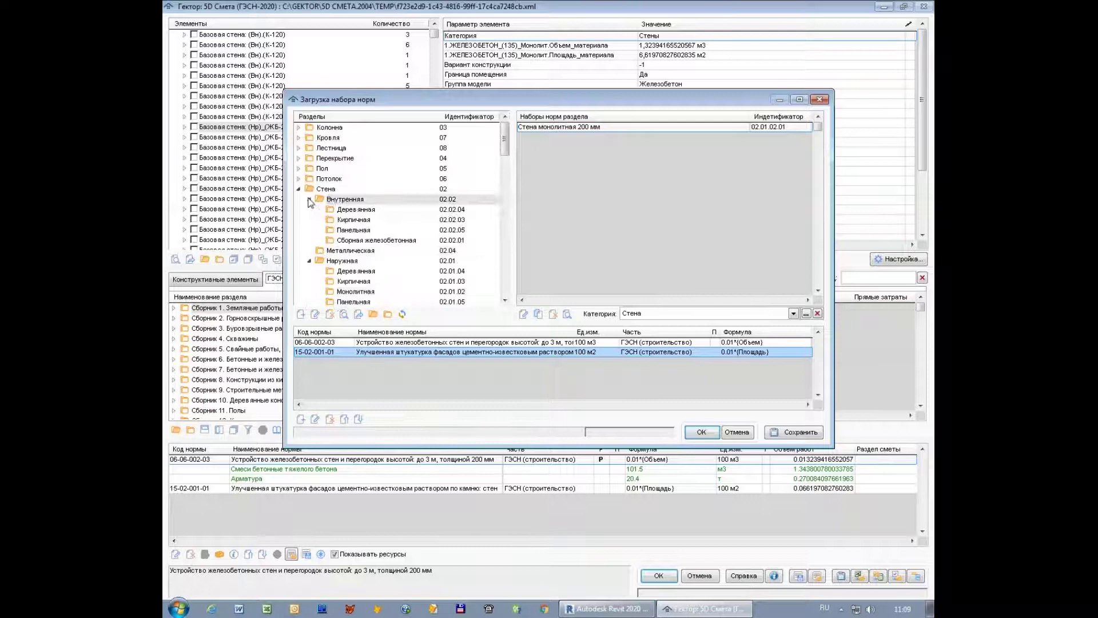
pyautogui.click(337, 220)
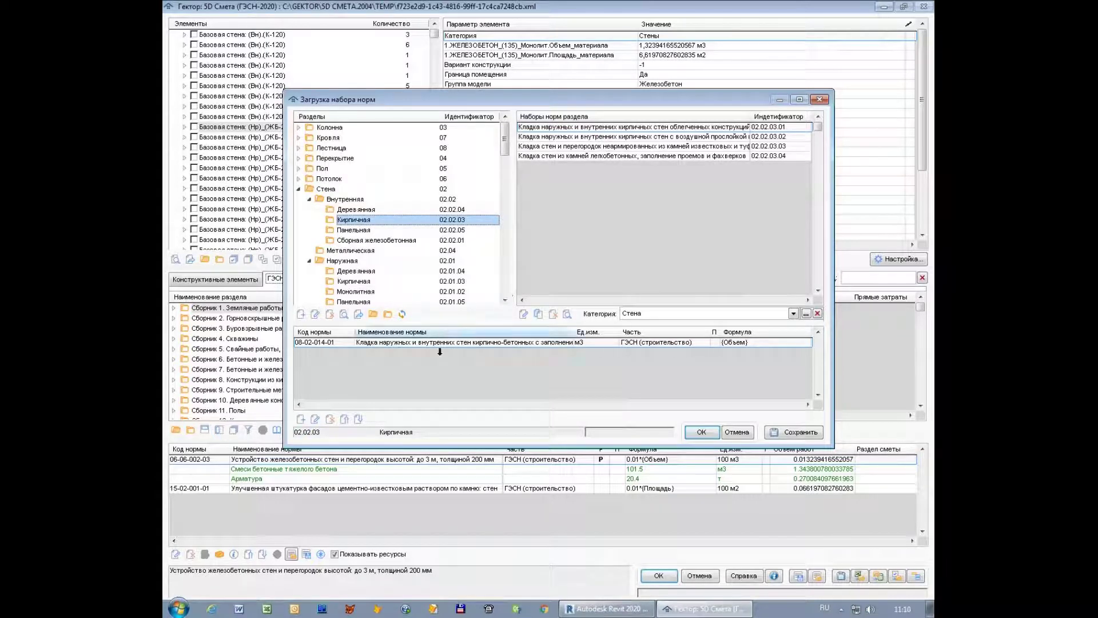
pyautogui.click(706, 150)
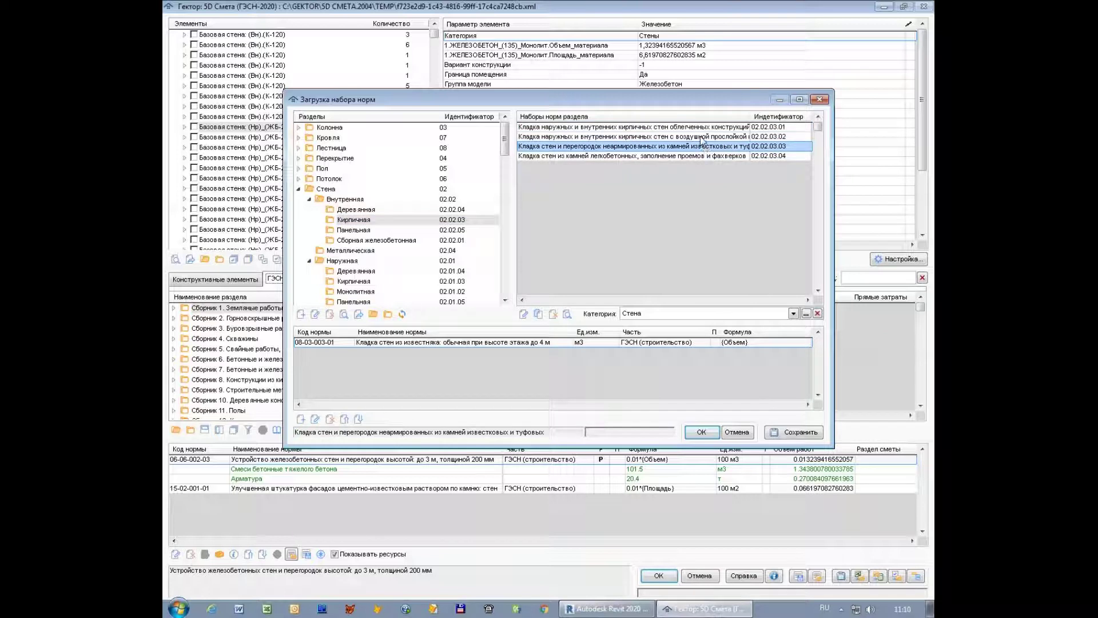
pyautogui.click(702, 139)
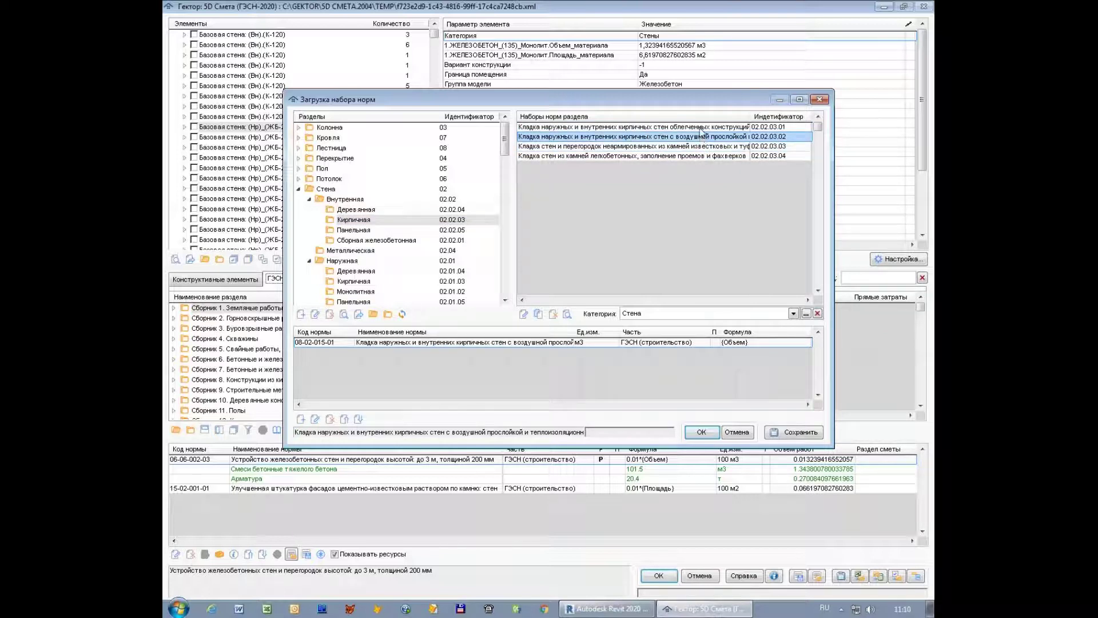
pyautogui.click(701, 129)
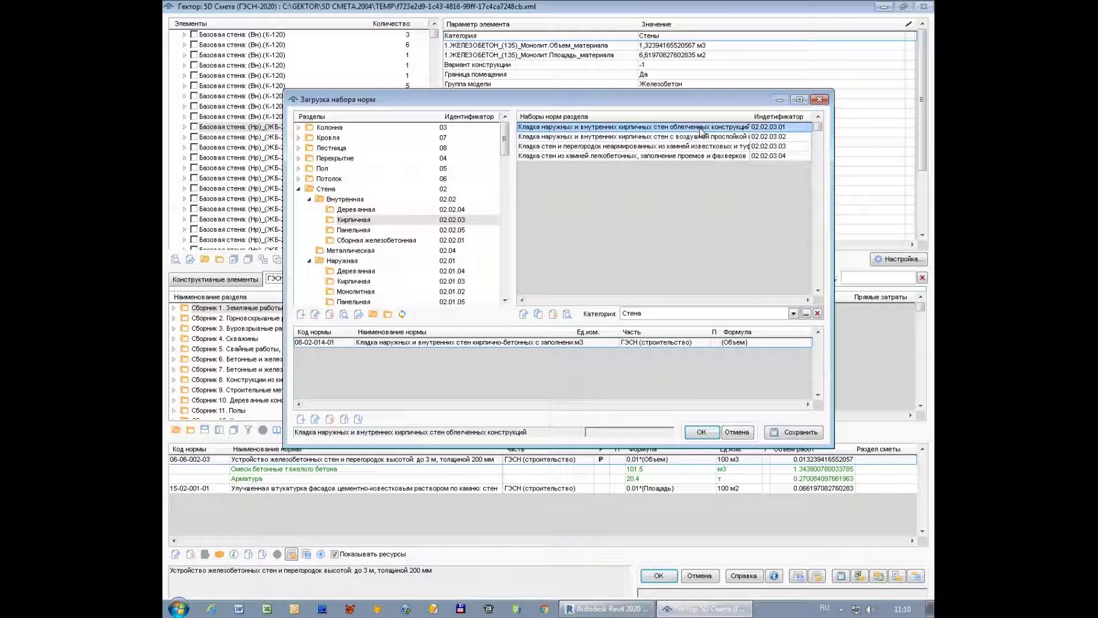
pyautogui.click(666, 156)
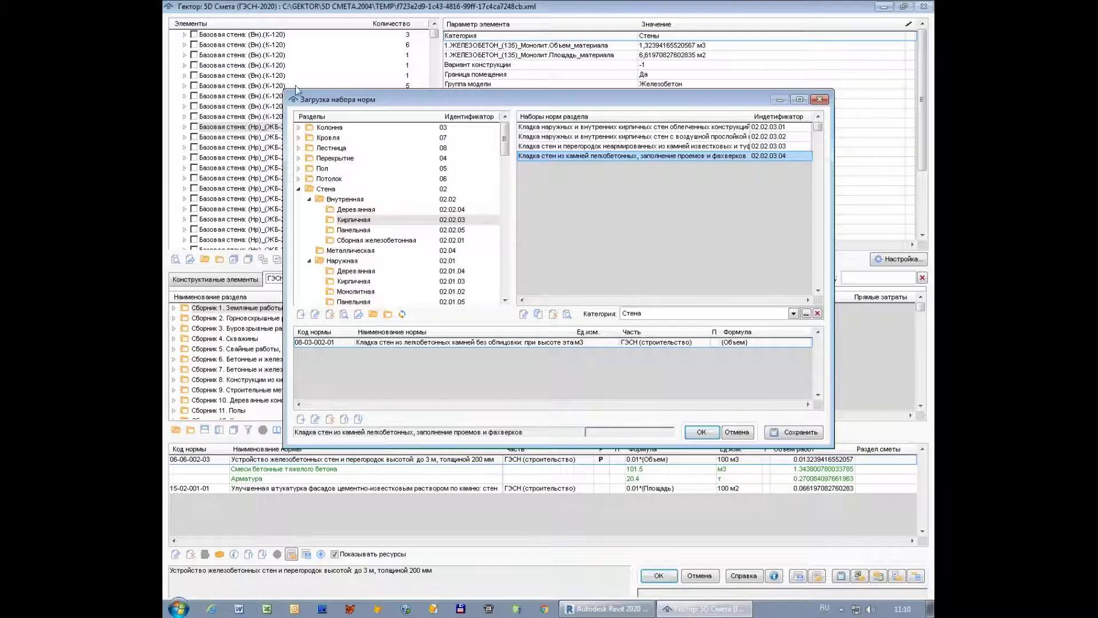
pyautogui.click(820, 100)
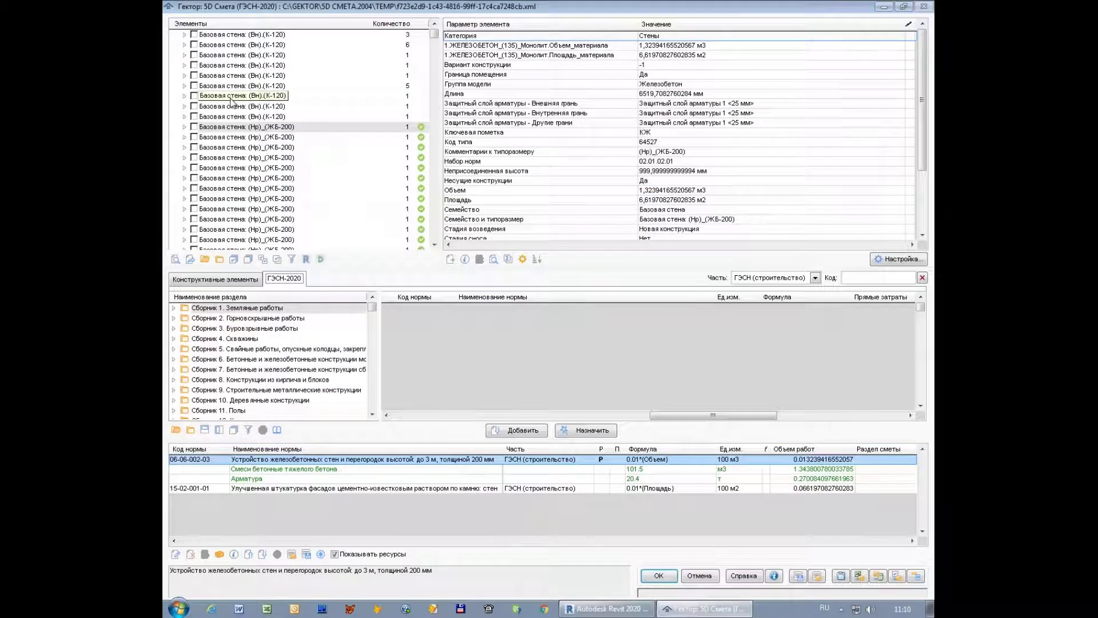
# Select a single (Вн).(К-120) wall and list the norms for Кладка перегородок из кирпича in Сборник 8, Раздел 2.
pyautogui.click(230, 97)
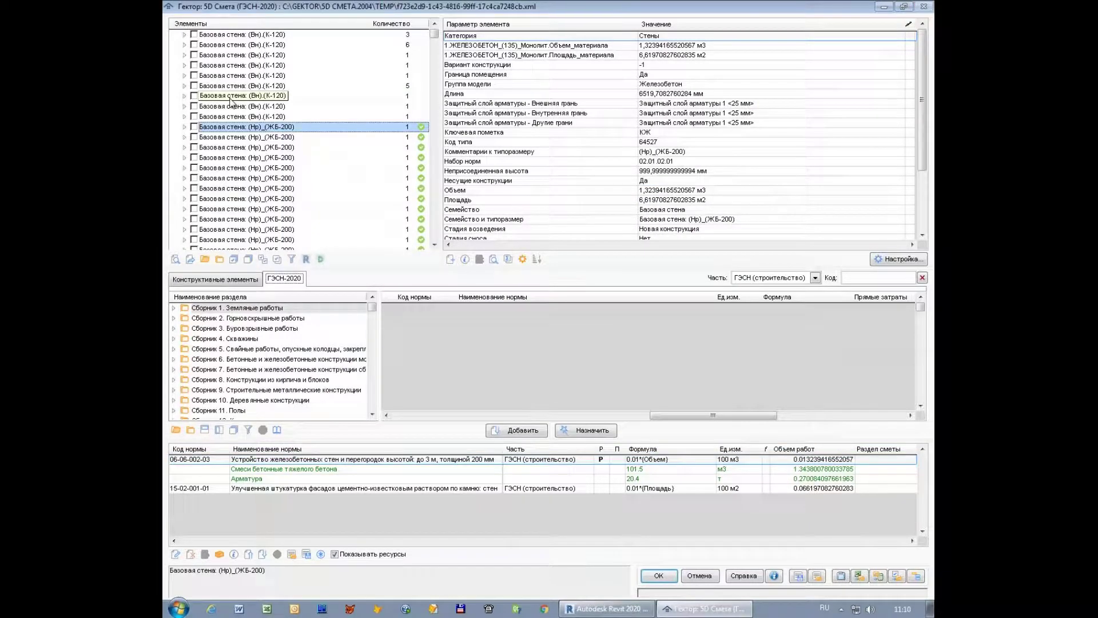
pyautogui.doubleClick(185, 381)
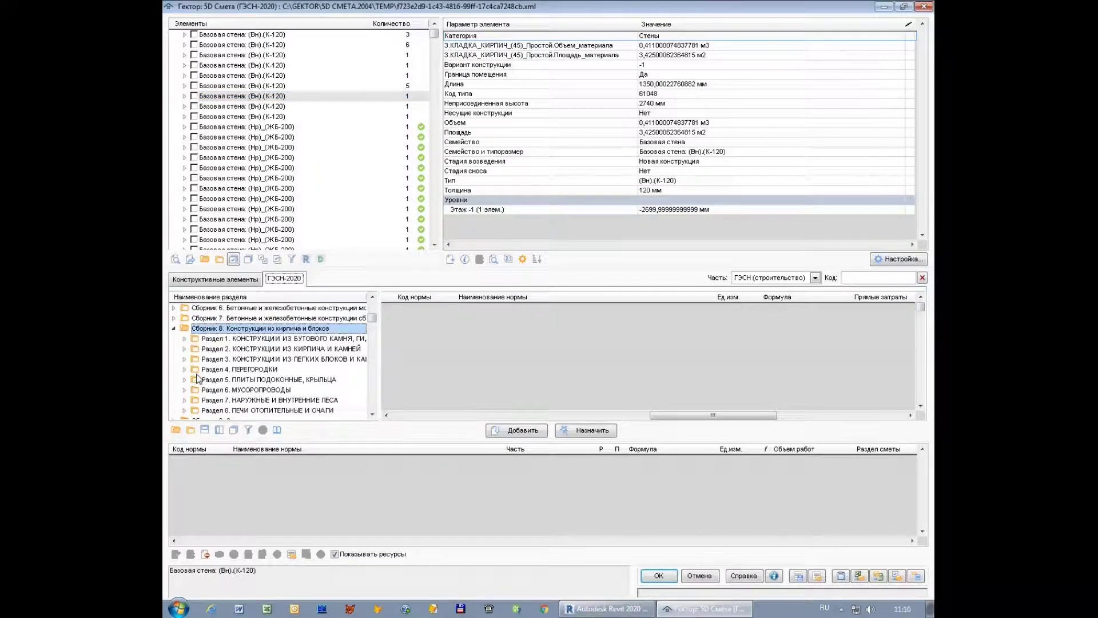
pyautogui.click(228, 349)
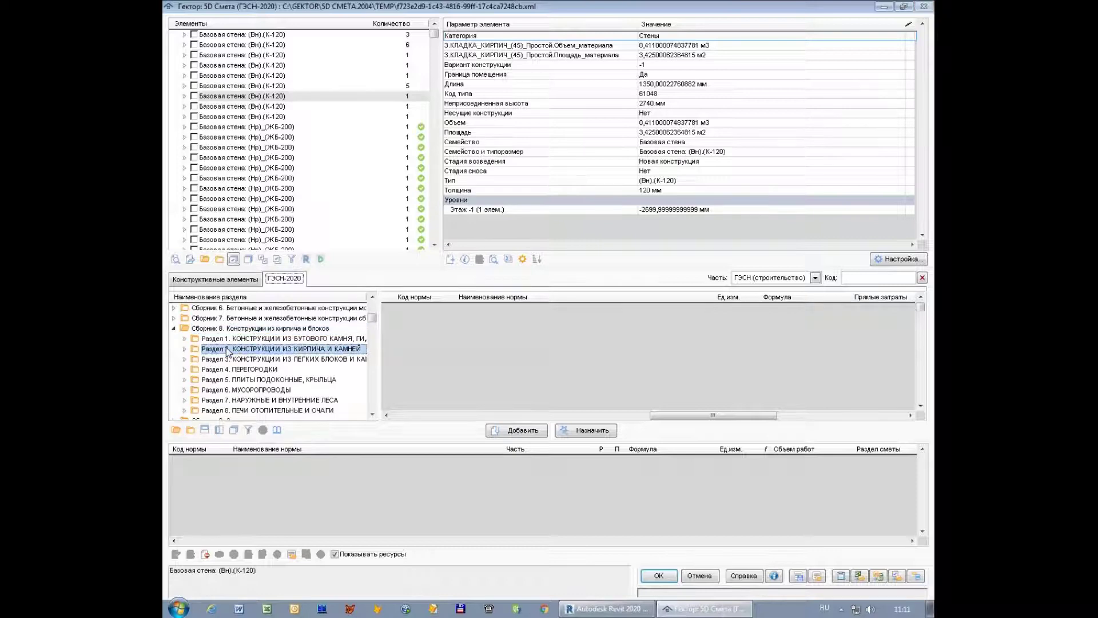
pyautogui.doubleClick(197, 349)
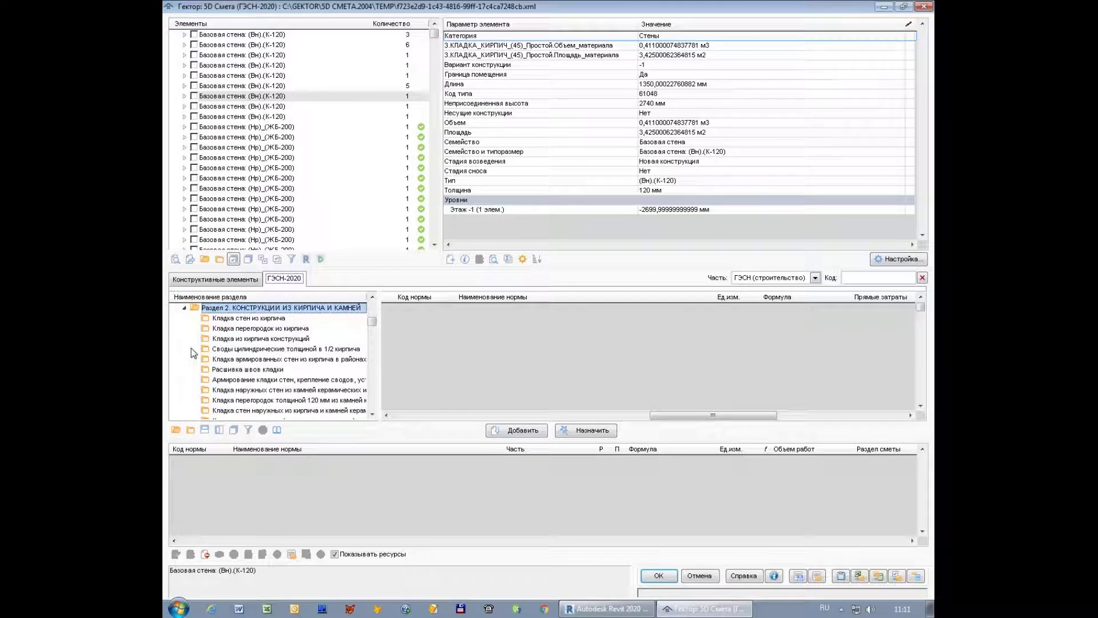
pyautogui.click(250, 329)
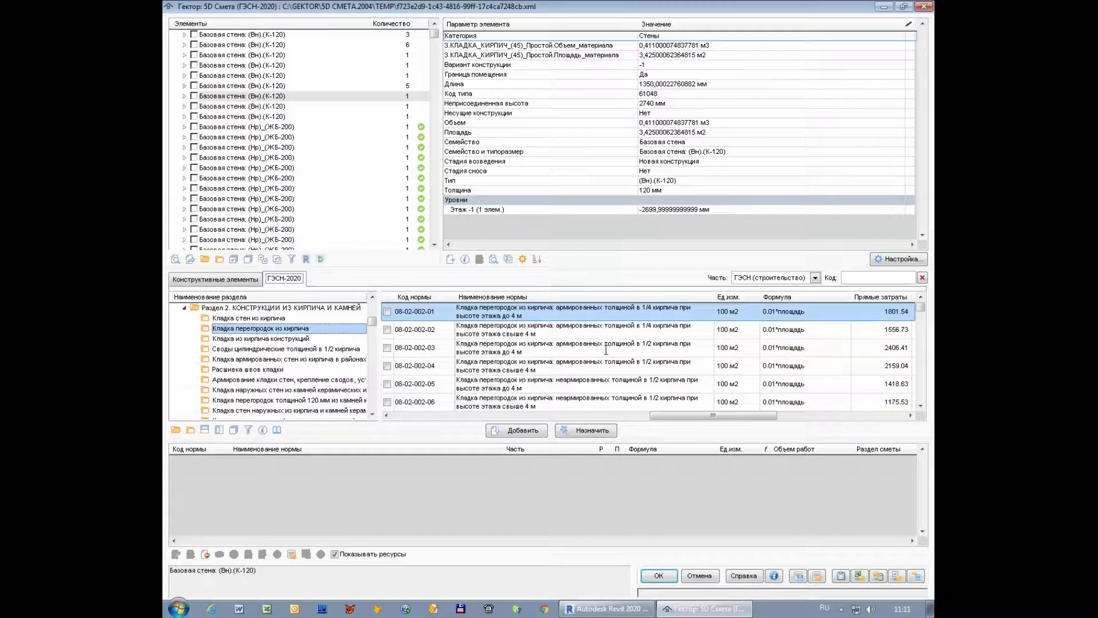
# Add norm 08-02-002-03 to the wall and set its brick resource to 06.1.01.05-0001, Кирпич керамический лицевой профильный, размер 250х120х65 мм, марка 75.
pyautogui.click(509, 348)
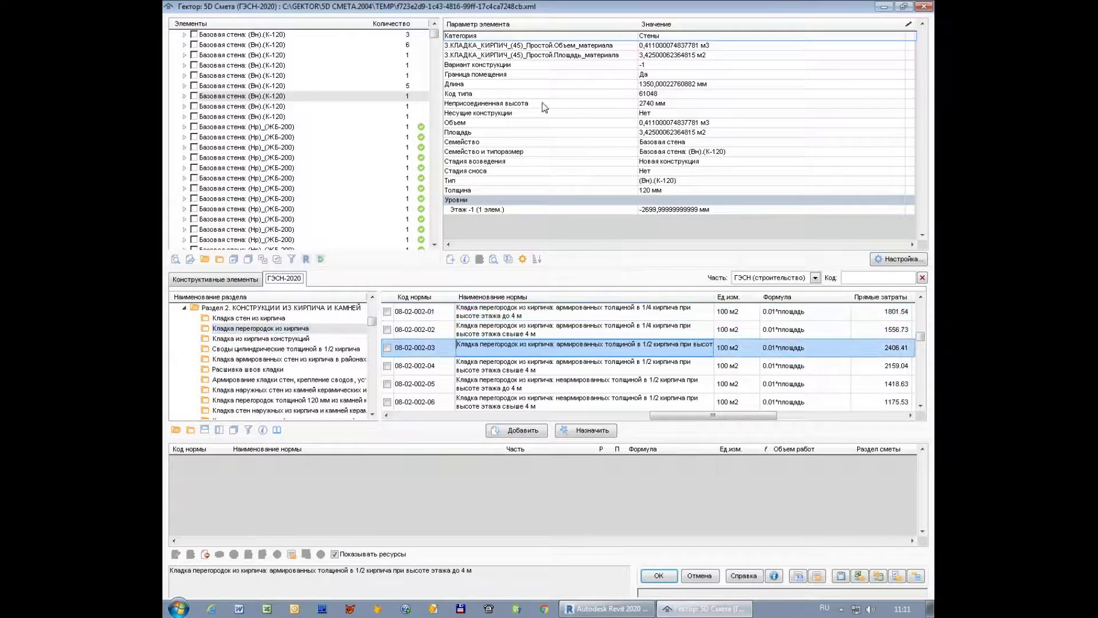
pyautogui.click(531, 435)
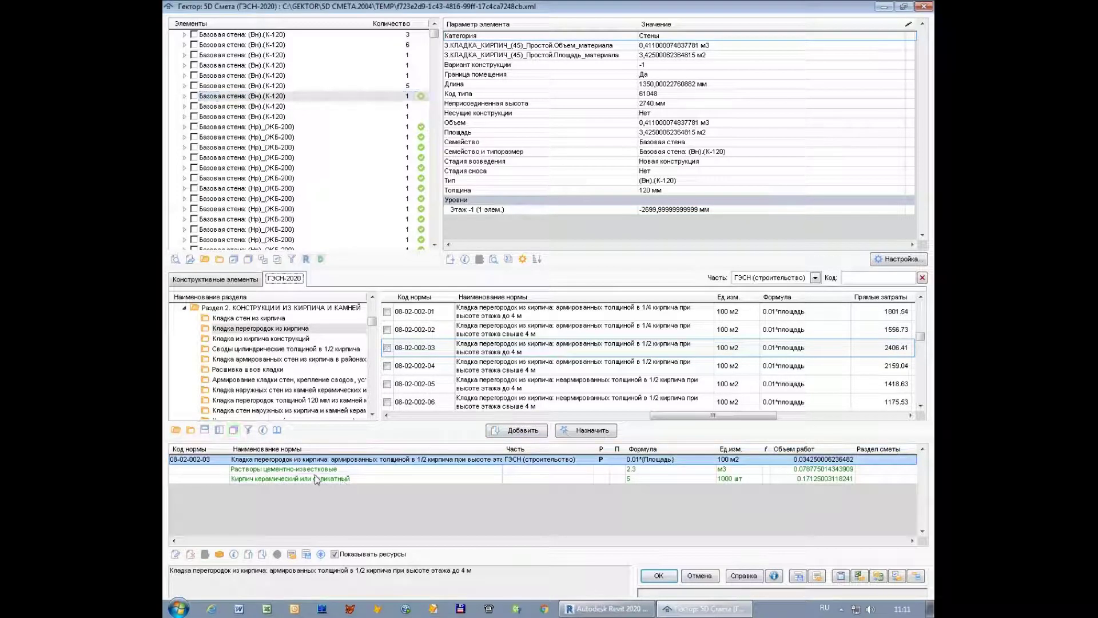
pyautogui.click(316, 480)
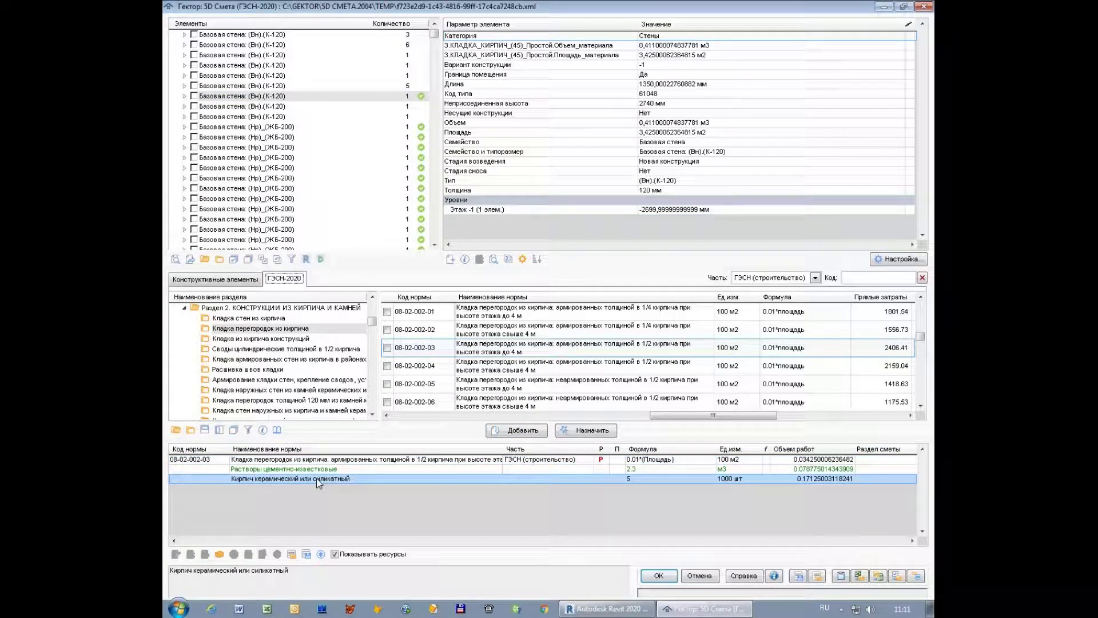
pyautogui.doubleClick(319, 480)
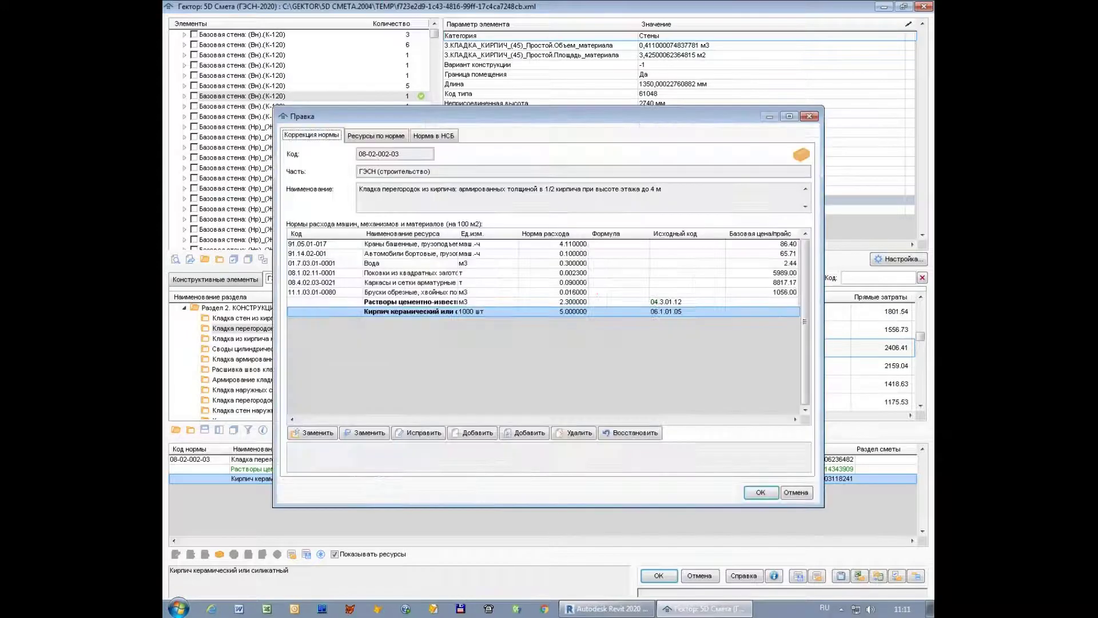
pyautogui.click(376, 135)
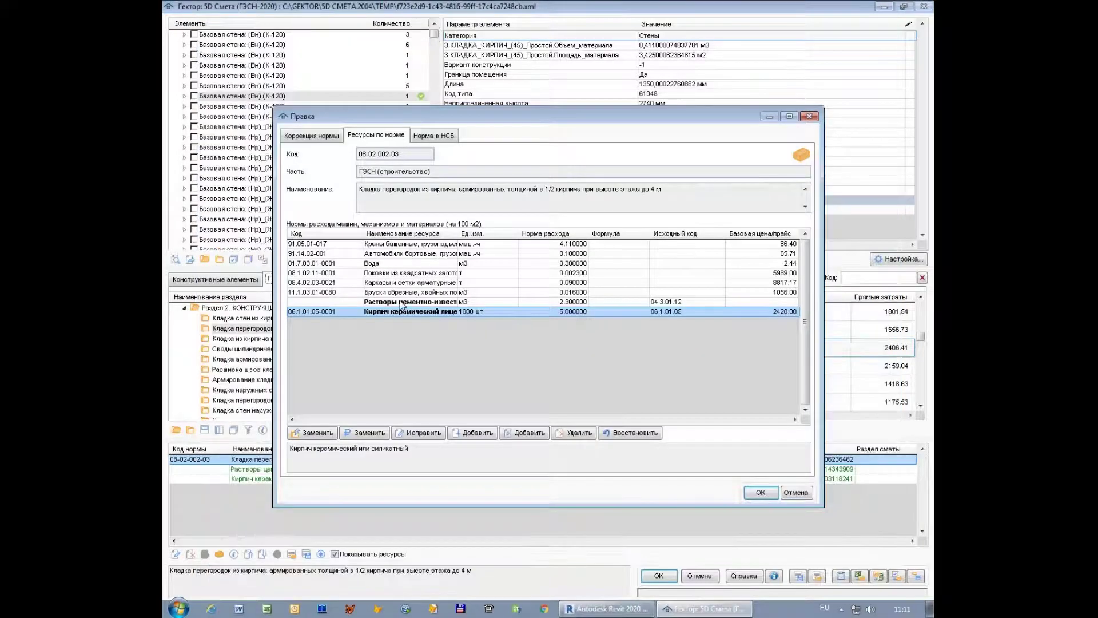
# Replace the norm's Растворы цементно-известковые resource with 04.3.01.12-0004, Раствор кладочный, цементно-известковый, М75, and accept the norm edits.
pyautogui.click(400, 302)
pyautogui.doubleClick(400, 302)
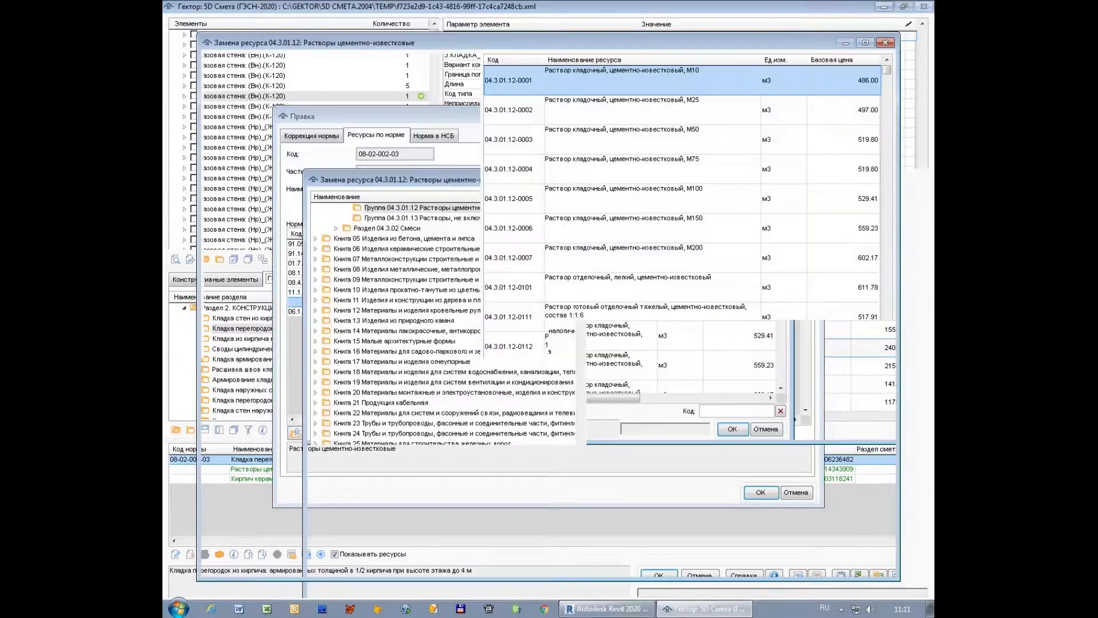
pyautogui.click(631, 161)
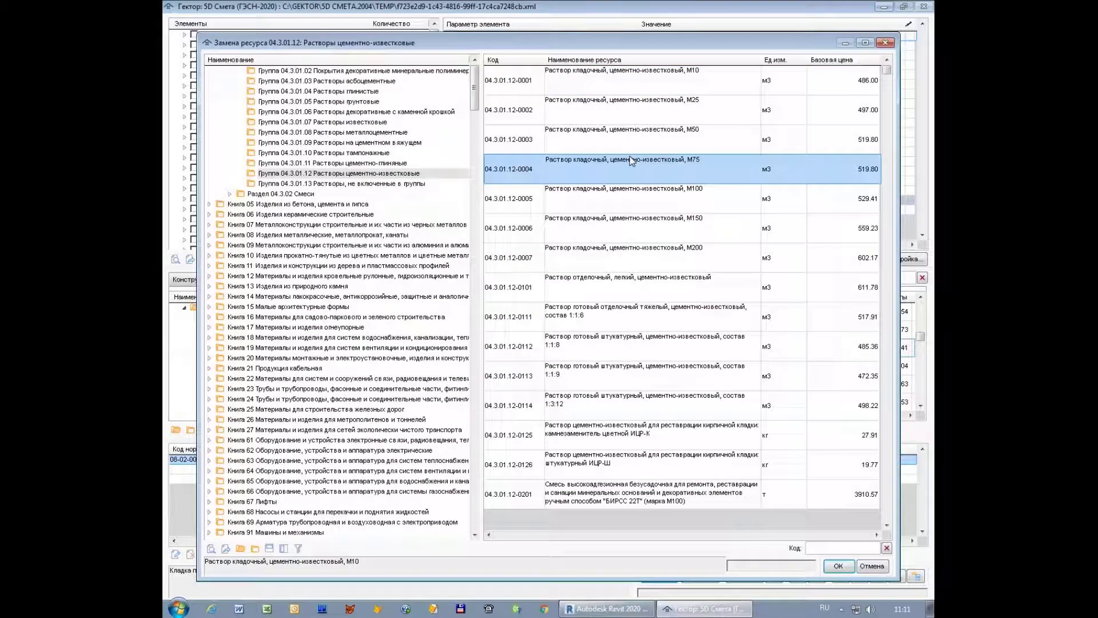
pyautogui.doubleClick(631, 161)
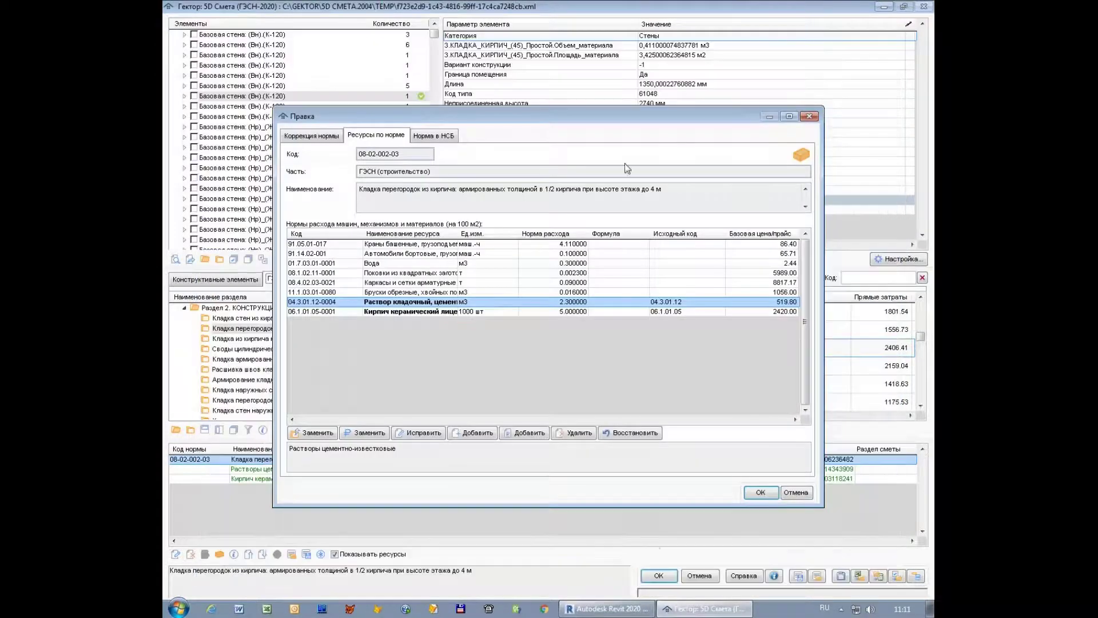
pyautogui.click(764, 495)
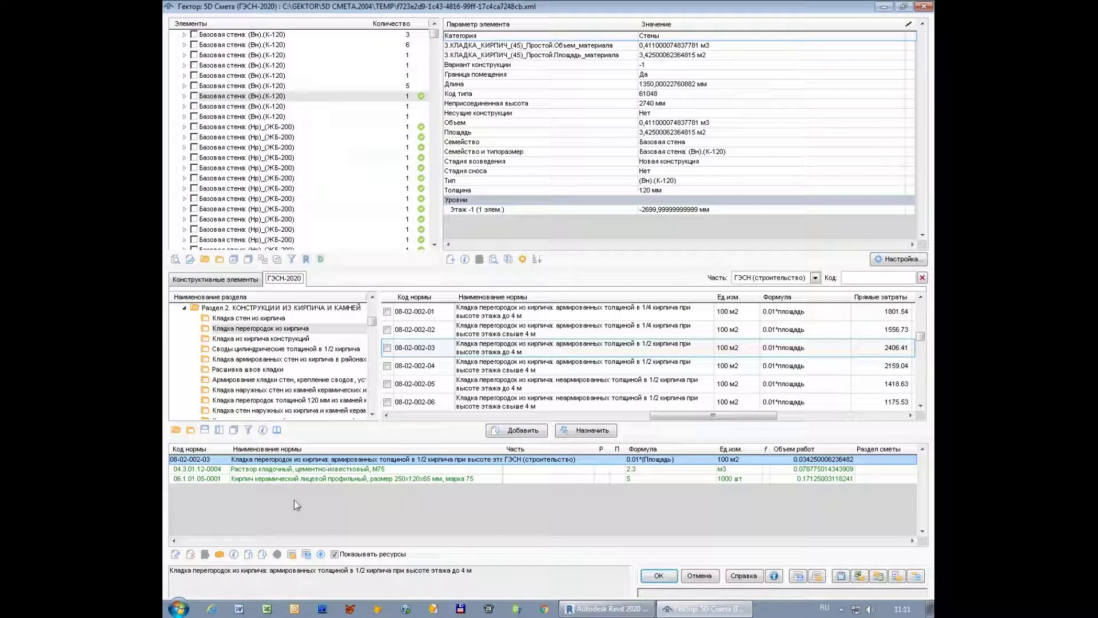
# Start saving the wall's norms as a set in the library section Стена > Внутренняя > Кирпичная.
pyautogui.click(305, 554)
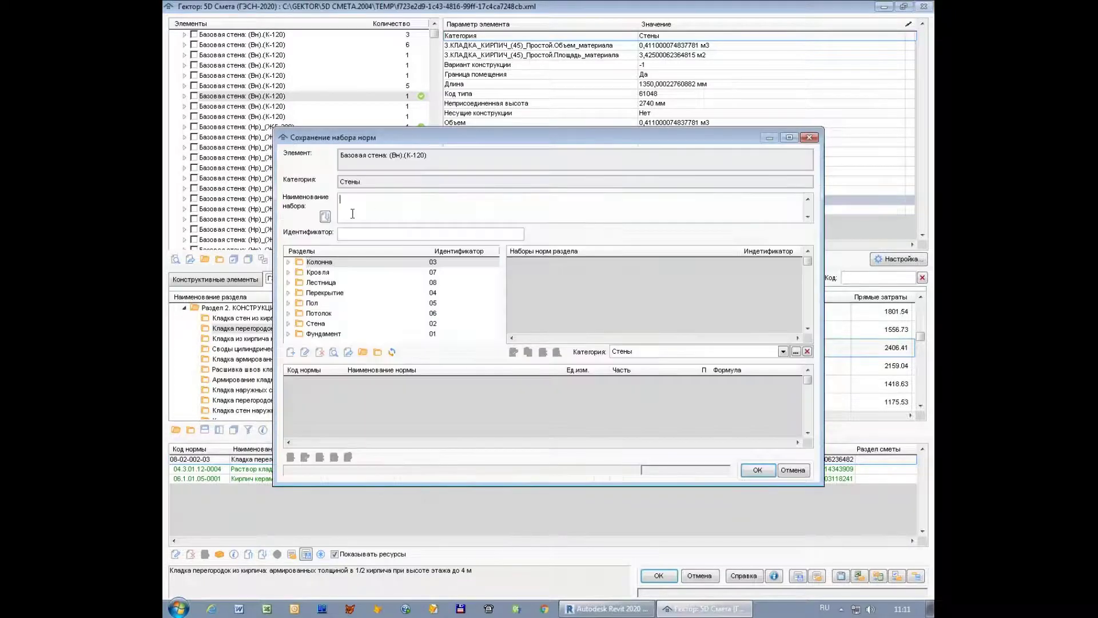
pyautogui.doubleClick(293, 324)
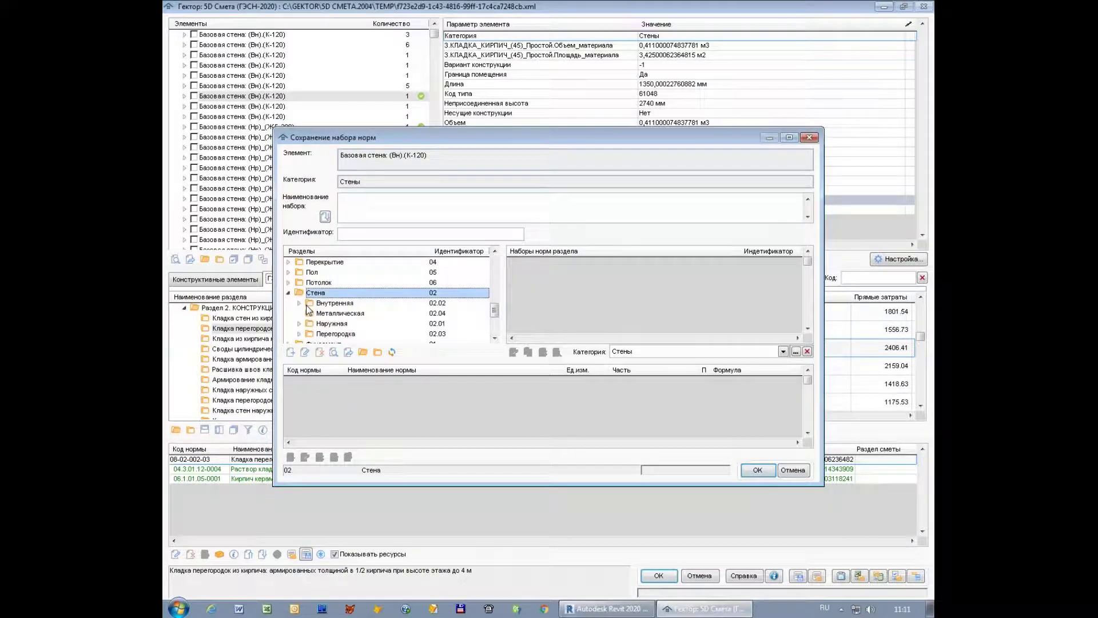
pyautogui.click(300, 304)
pyautogui.click(299, 303)
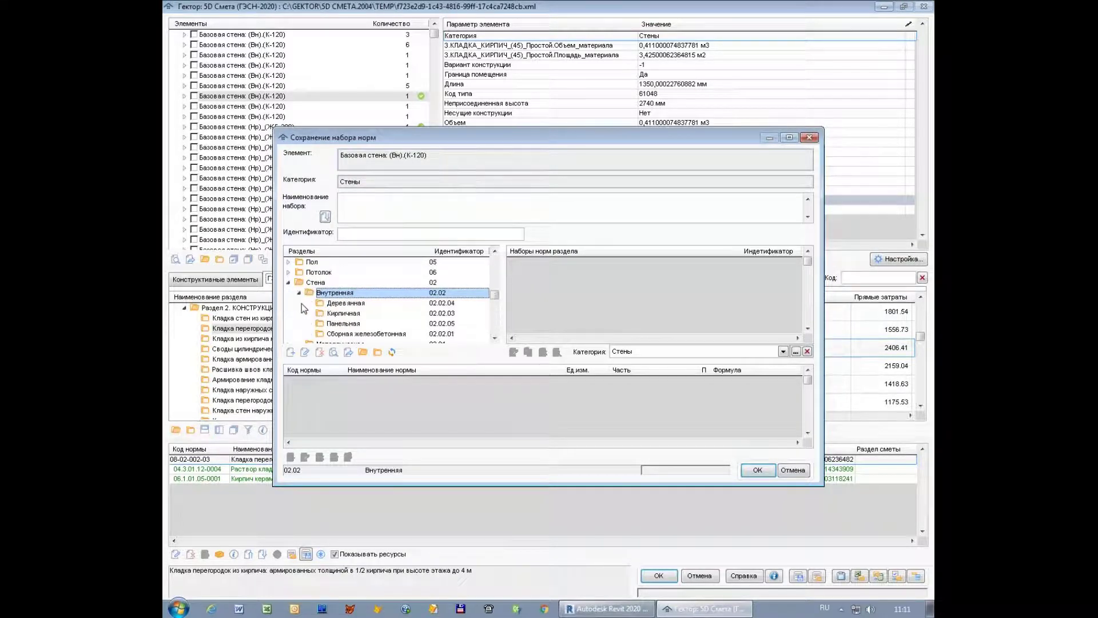
pyautogui.click(329, 314)
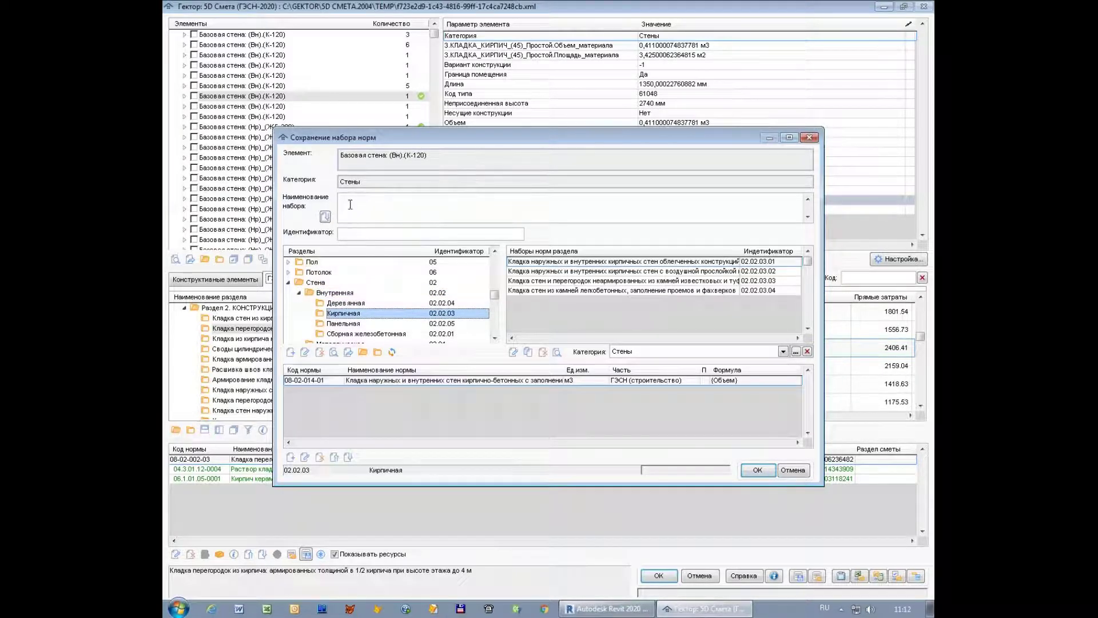
# Give the new norm set the identifier 02.02.03.05 and the name Перегородка 1/2 кирпича до 4 м, and save it.
pyautogui.click(347, 233)
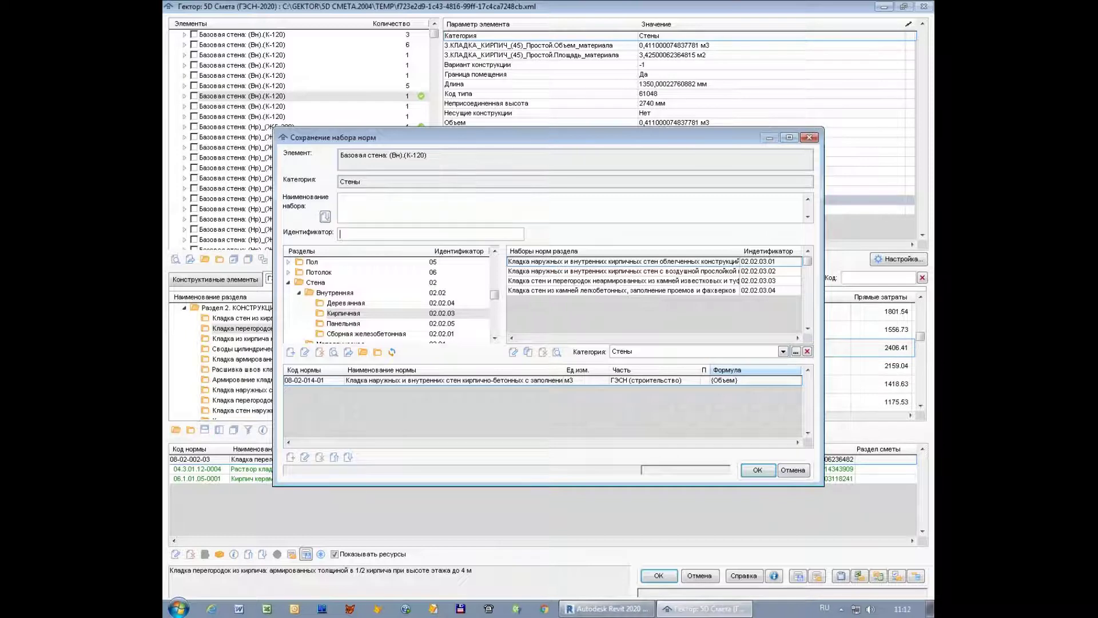
pyautogui.write('02.02.03.0')
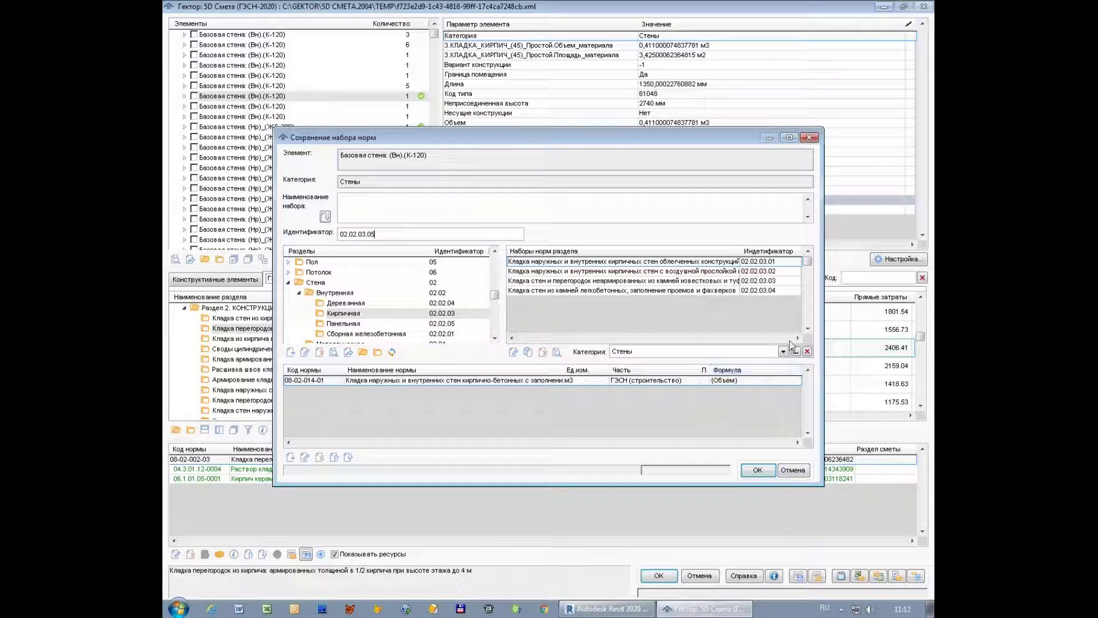
pyautogui.write('5')
pyautogui.click(358, 213)
pyautogui.write('Перегородка ки')
pyautogui.press('BackSpace')
pyautogui.press('BackSpace')
pyautogui.write('1/2 кирпича до 4 м')
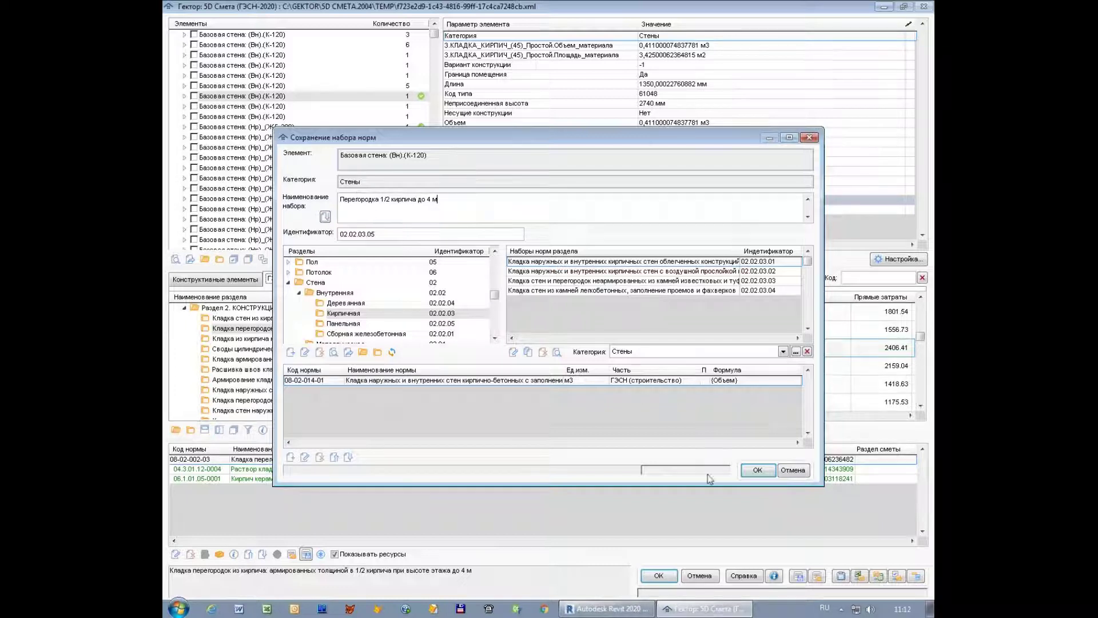
pyautogui.click(756, 471)
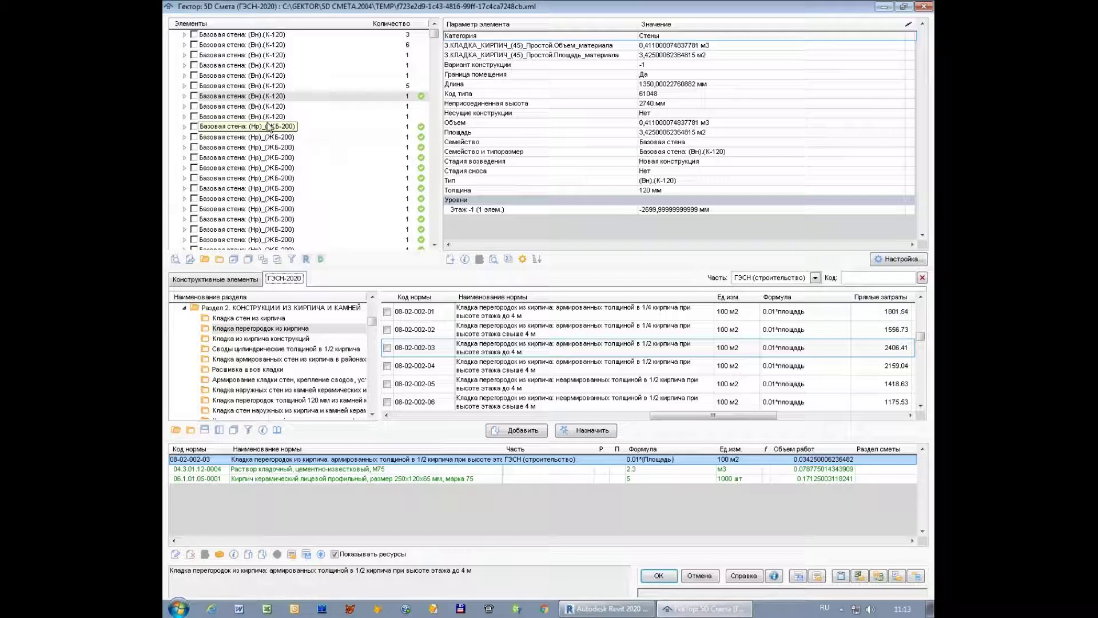
# Load the set Перегородка 1/2 кирпича до 4 м from Стена > Внутренняя > Кирпичная into the next single (Вн).(К-120) wall.
pyautogui.click(266, 107)
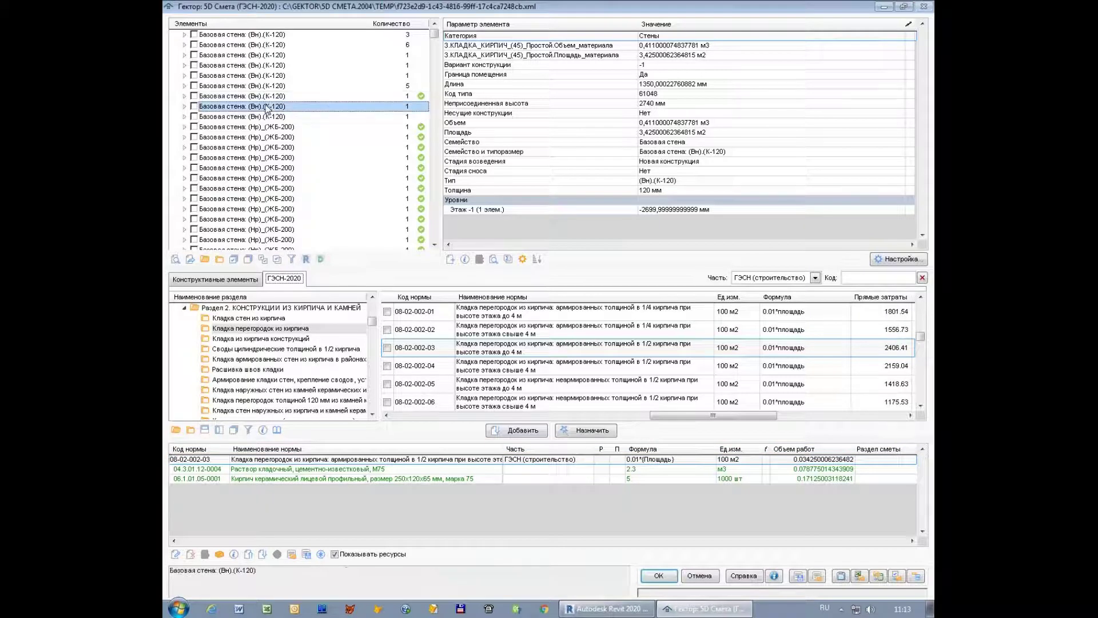
pyautogui.click(295, 558)
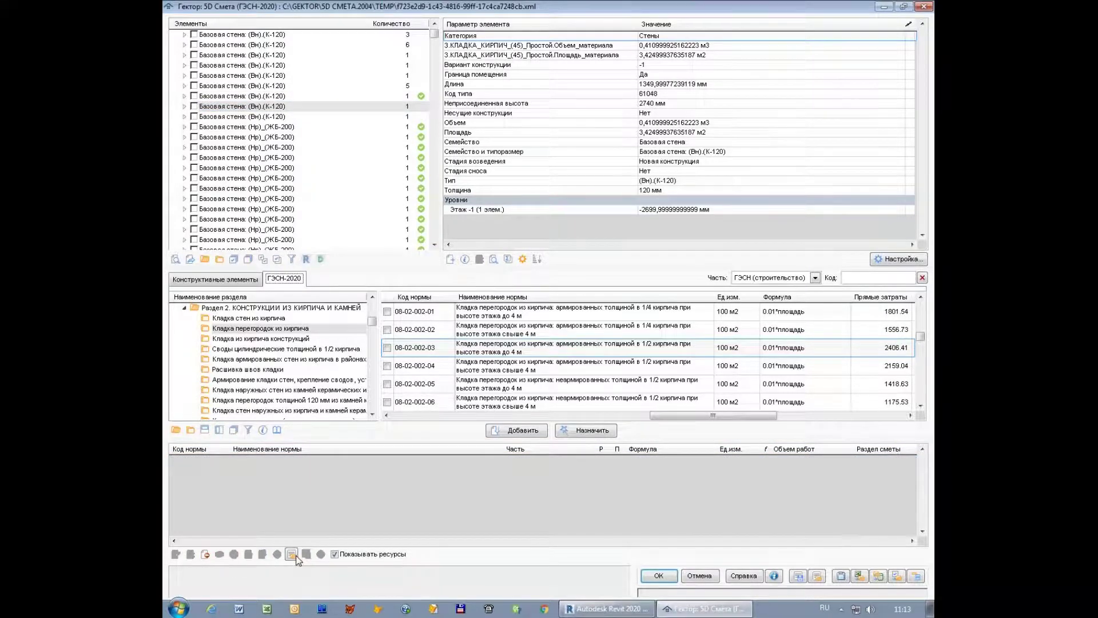
pyautogui.click(288, 228)
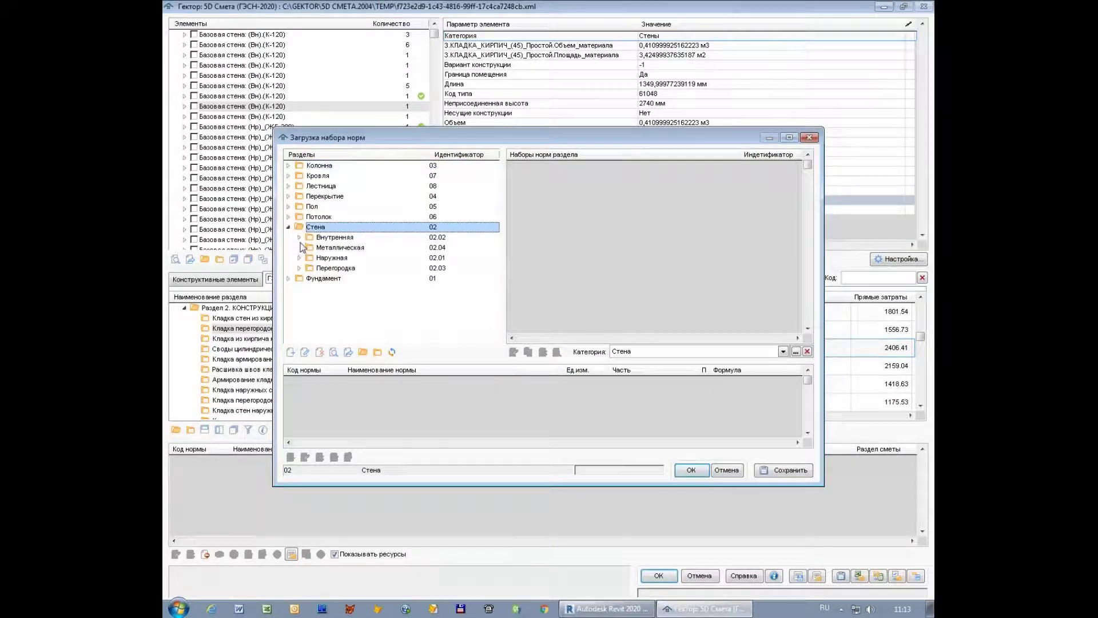
pyautogui.click(299, 238)
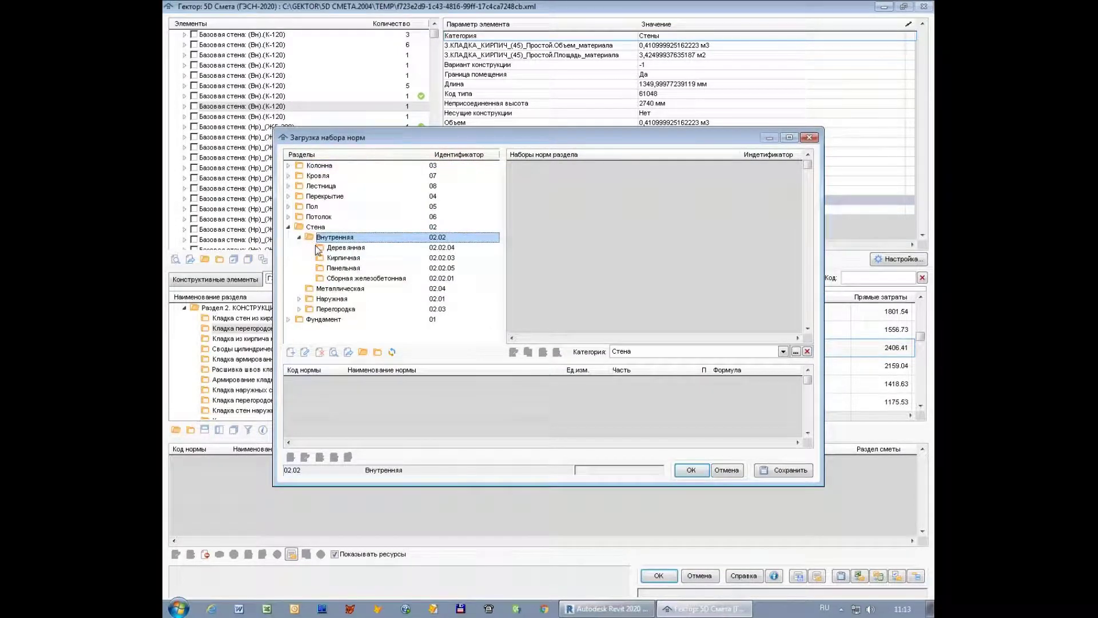
pyautogui.click(318, 258)
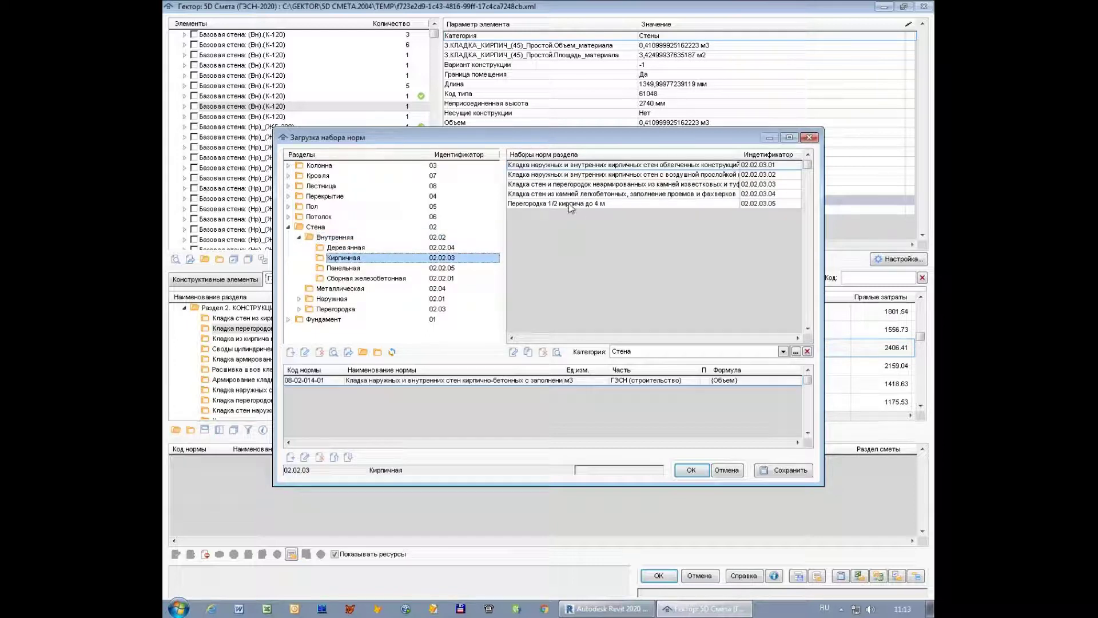
pyautogui.click(569, 205)
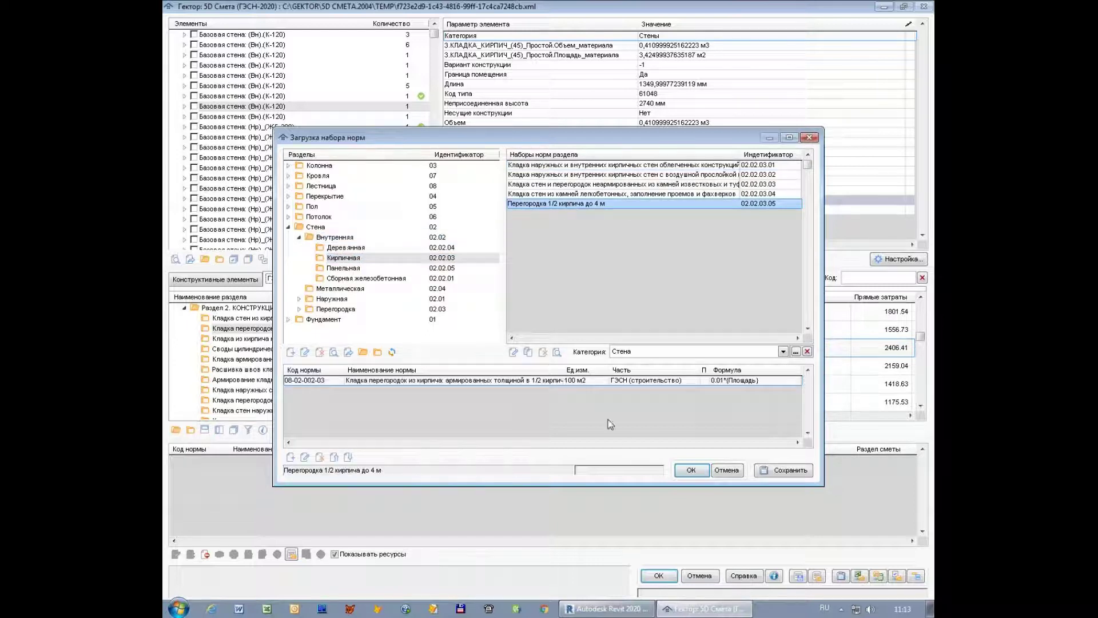
pyautogui.click(690, 470)
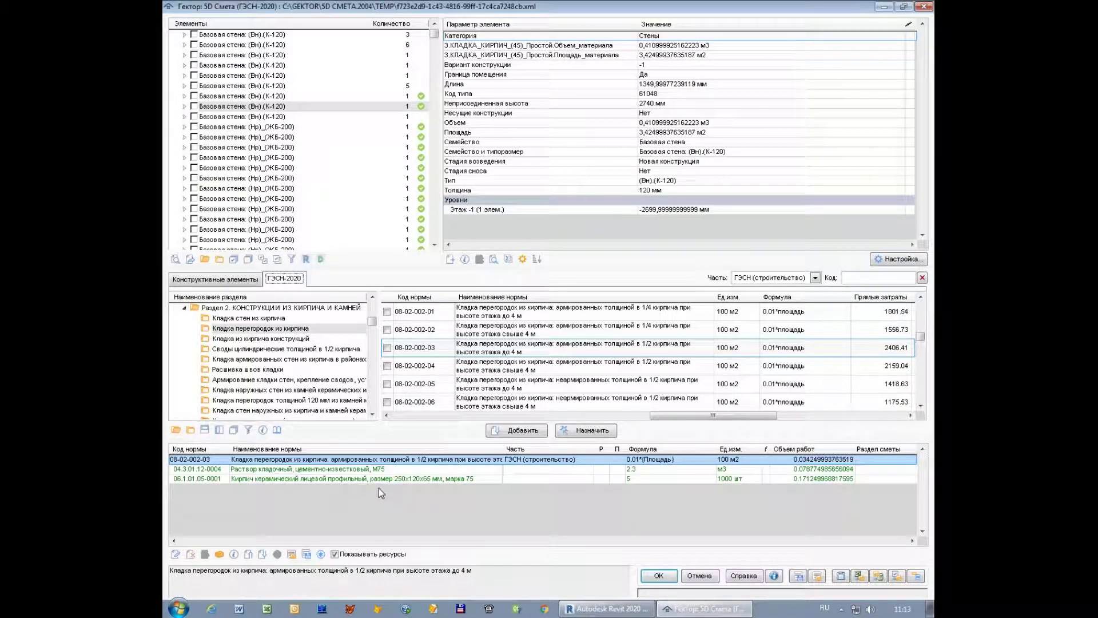
# Try to add norm 08-02-002-03 to the group of five (Вн).(К-120) walls using the variant Перегородка 1/2 кирпича до 4 м.
pyautogui.click(281, 89)
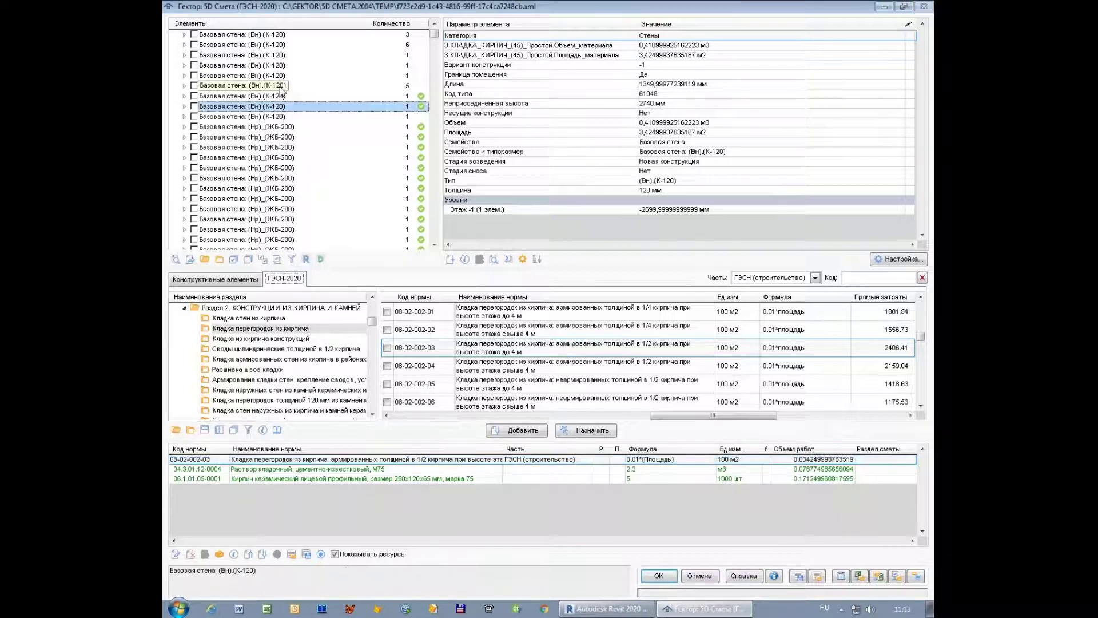
pyautogui.click(280, 96)
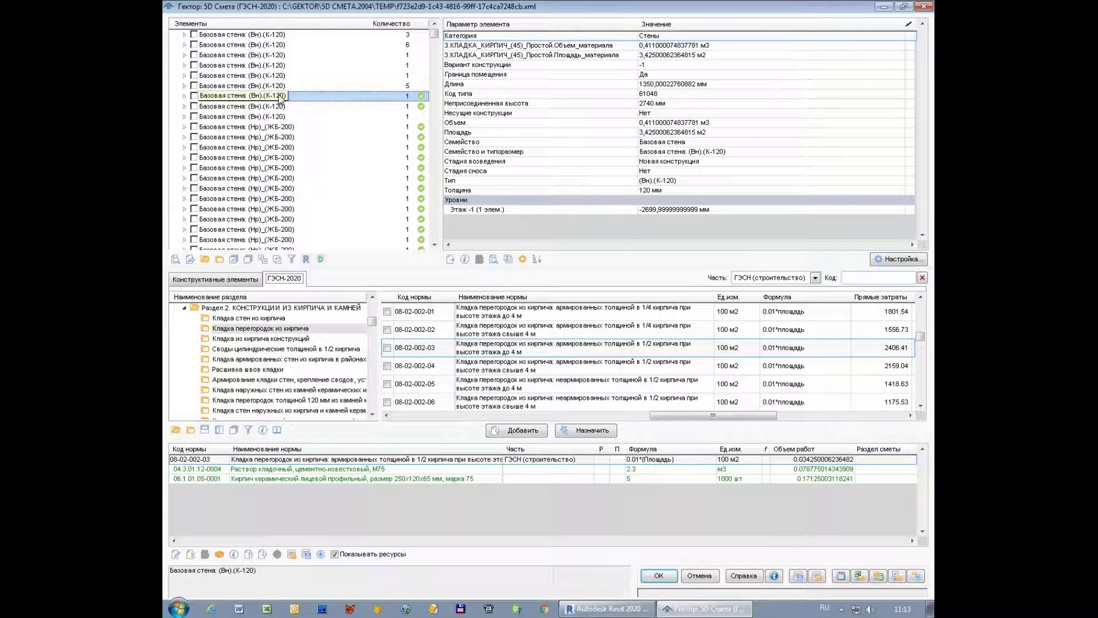
pyautogui.click(275, 86)
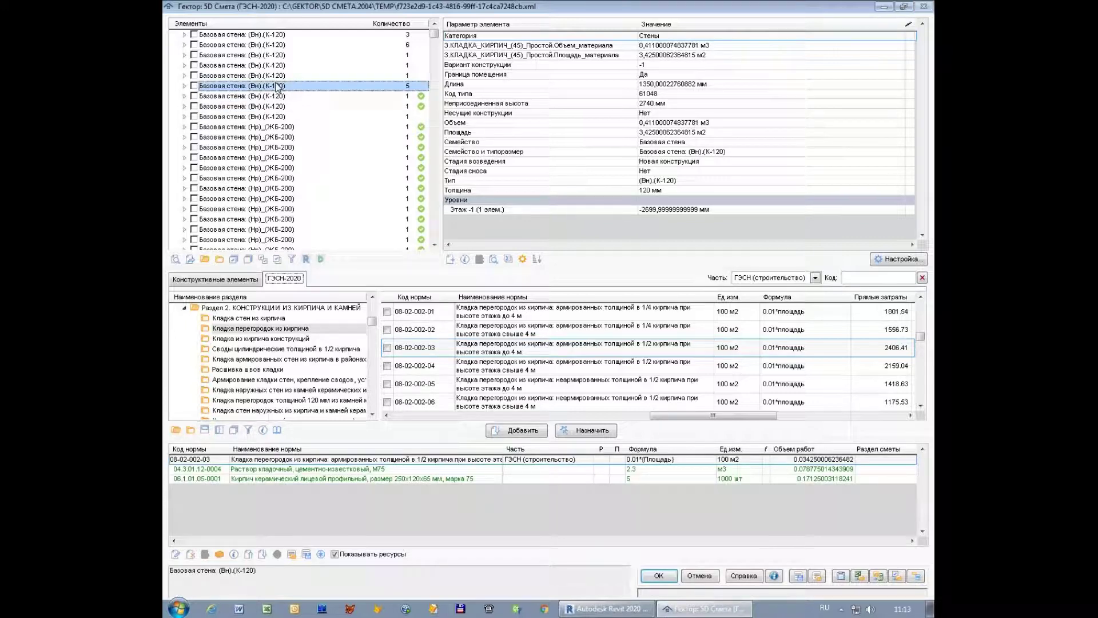
pyautogui.click(846, 278)
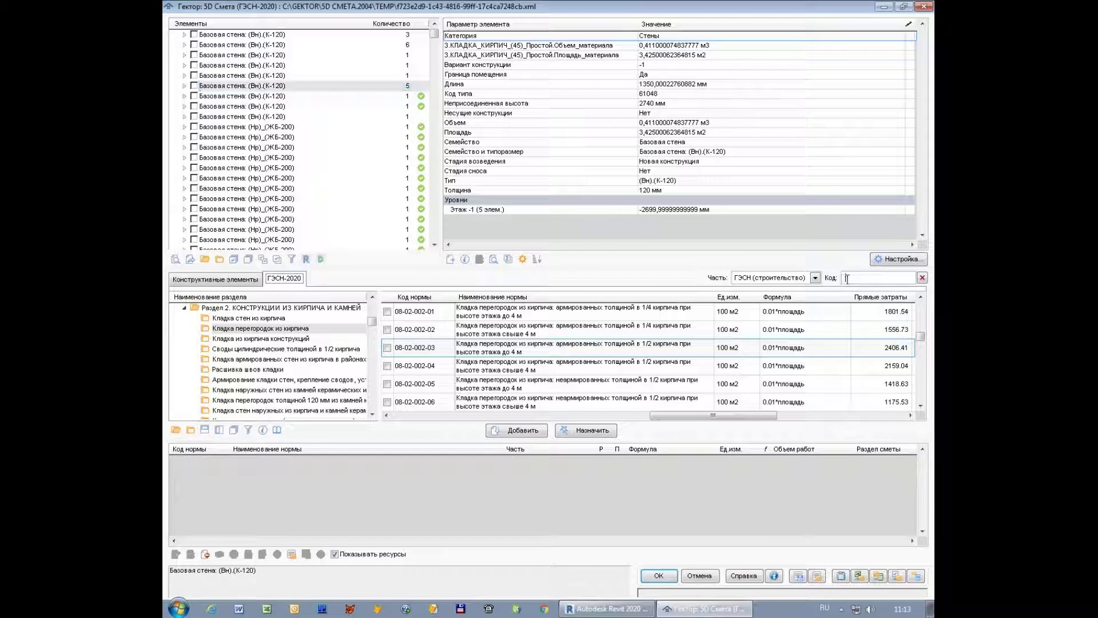
pyautogui.write('08-02-002-03')
pyautogui.click(540, 433)
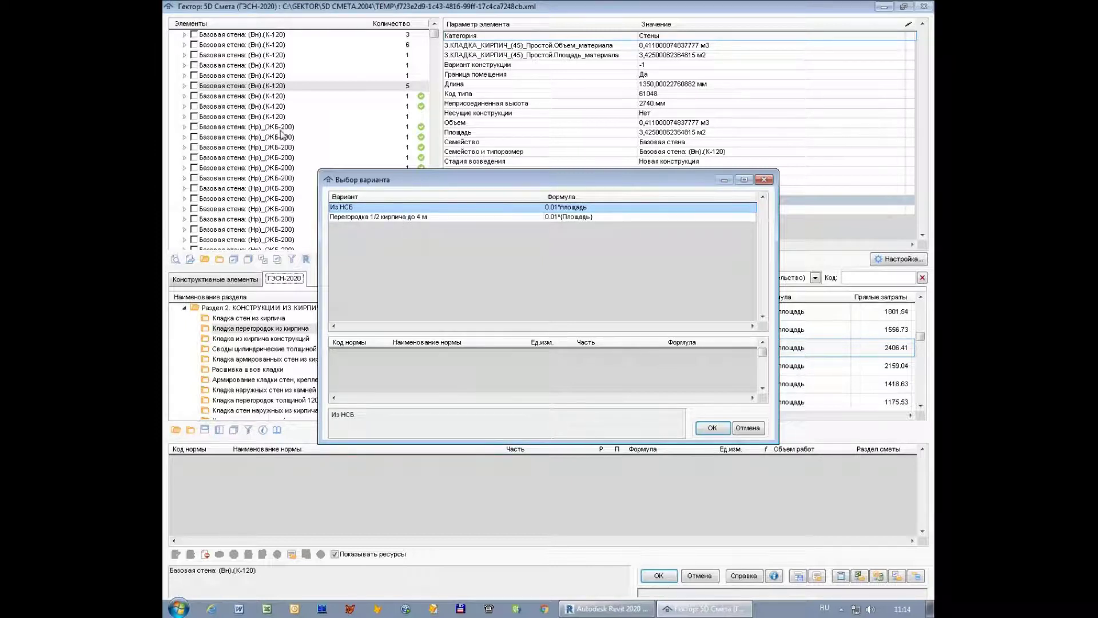
pyautogui.click(379, 217)
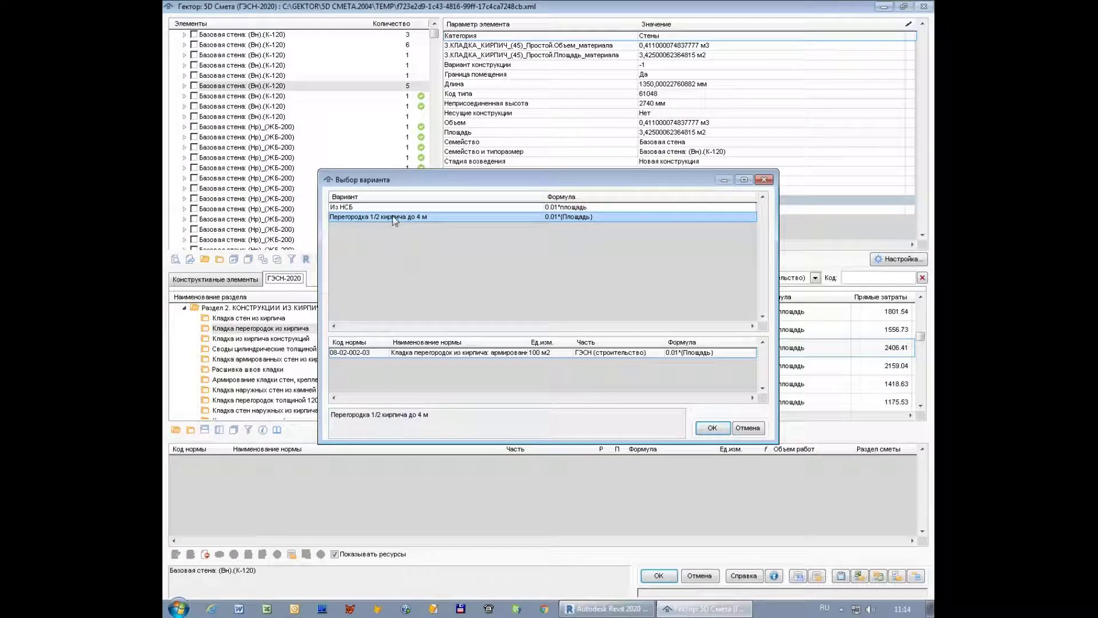
pyautogui.click(722, 432)
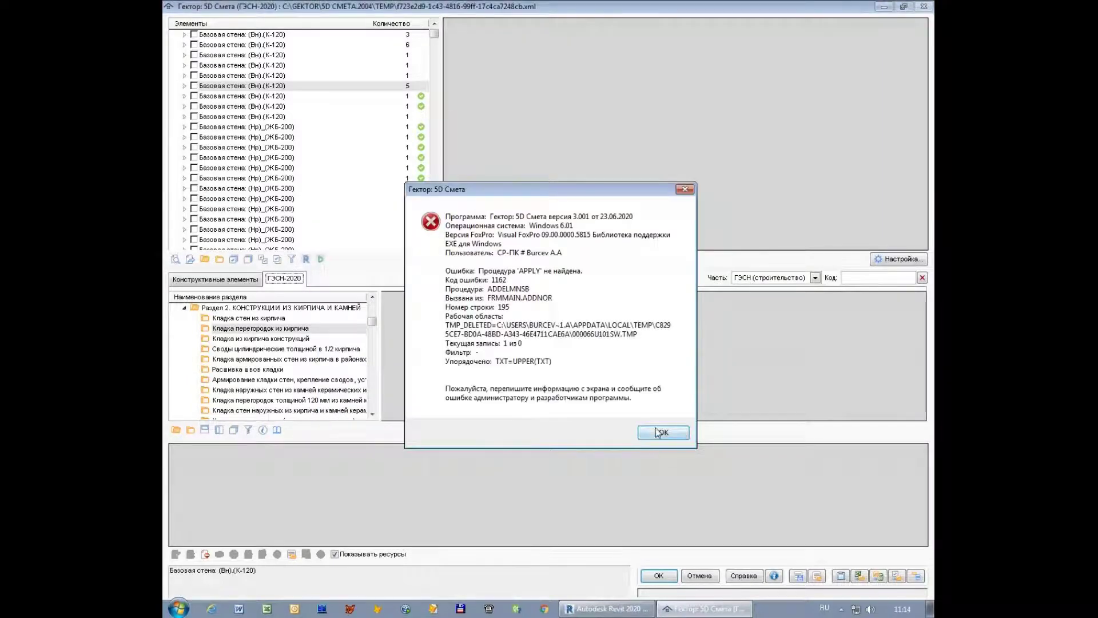
pyautogui.click(664, 432)
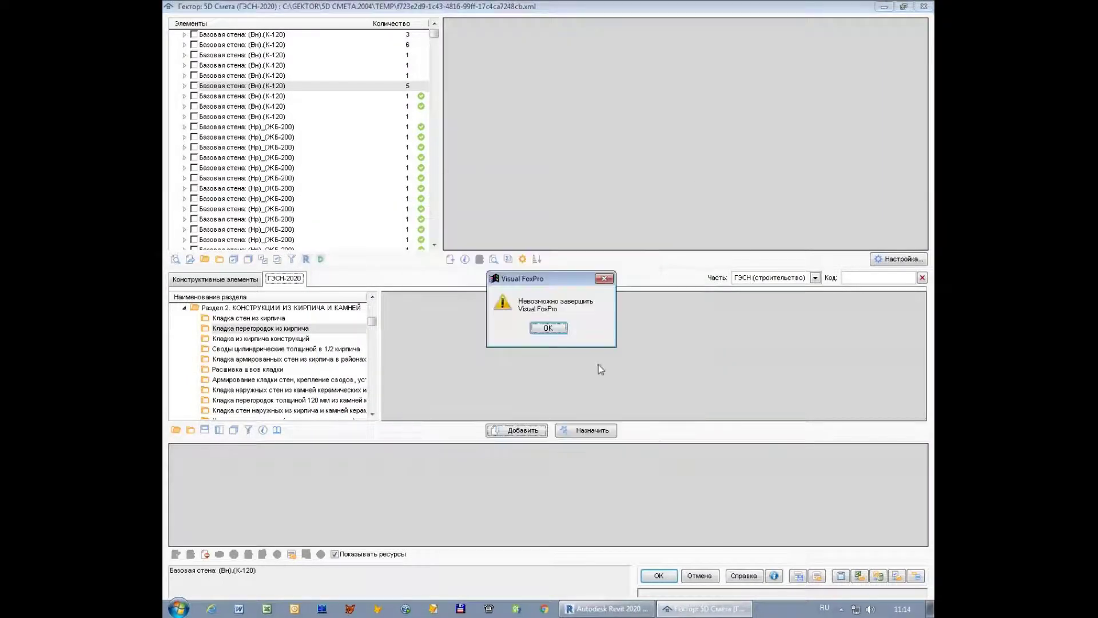
pyautogui.click(553, 330)
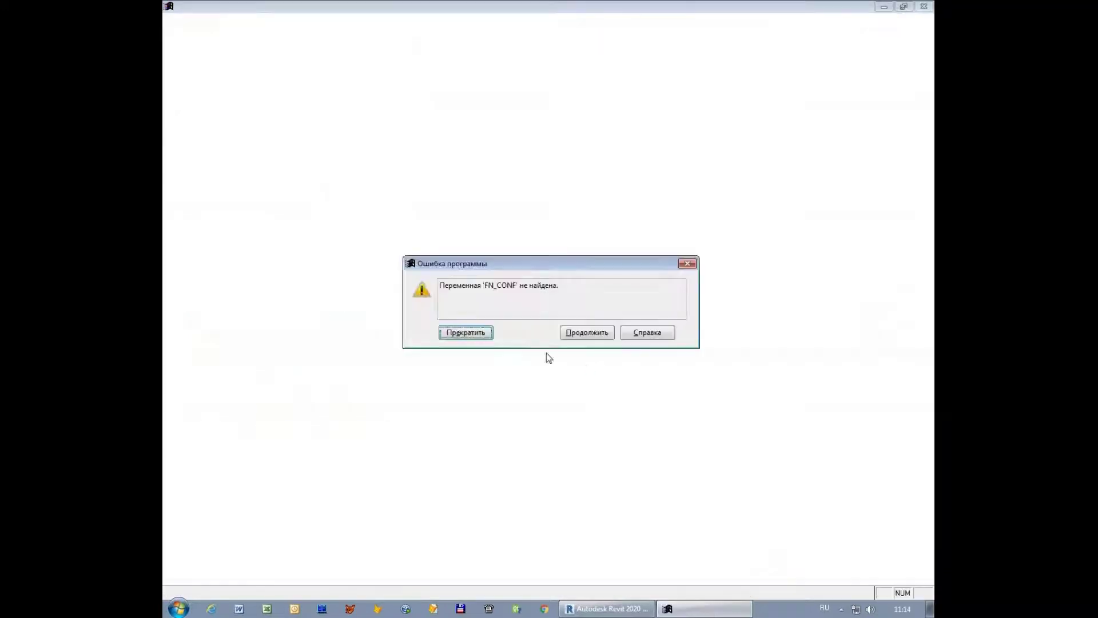
pyautogui.click(488, 334)
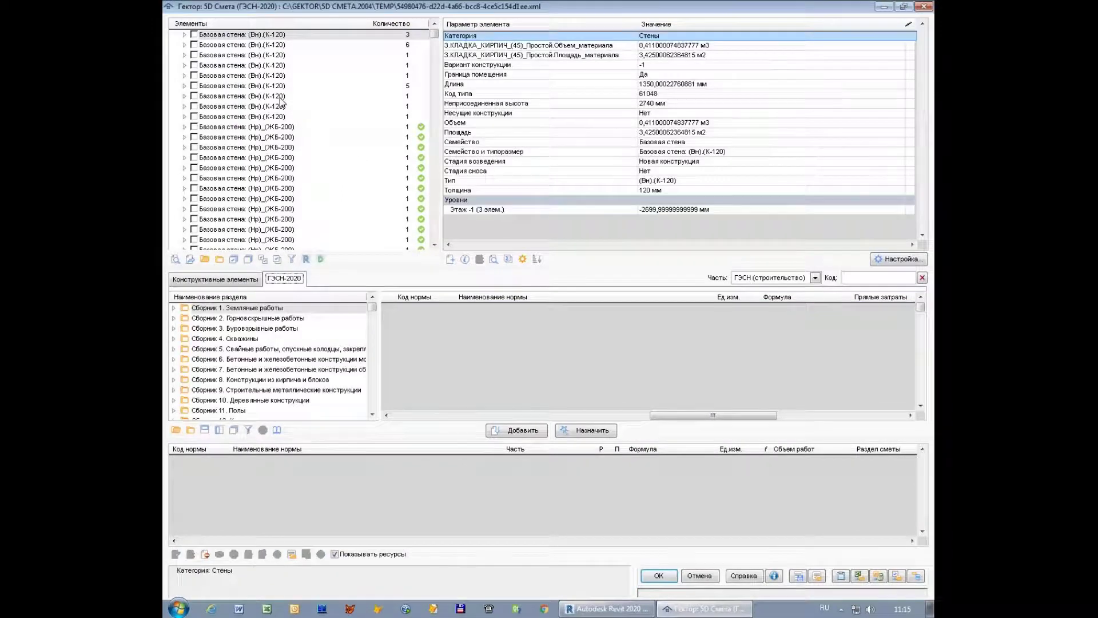
# Load the set Перегородка 1/2 кирпича до 4 м from Стена > Внутренняя > Кирпичная into the single (Вн).(К-120) wall directly below the group of five.
pyautogui.click(237, 97)
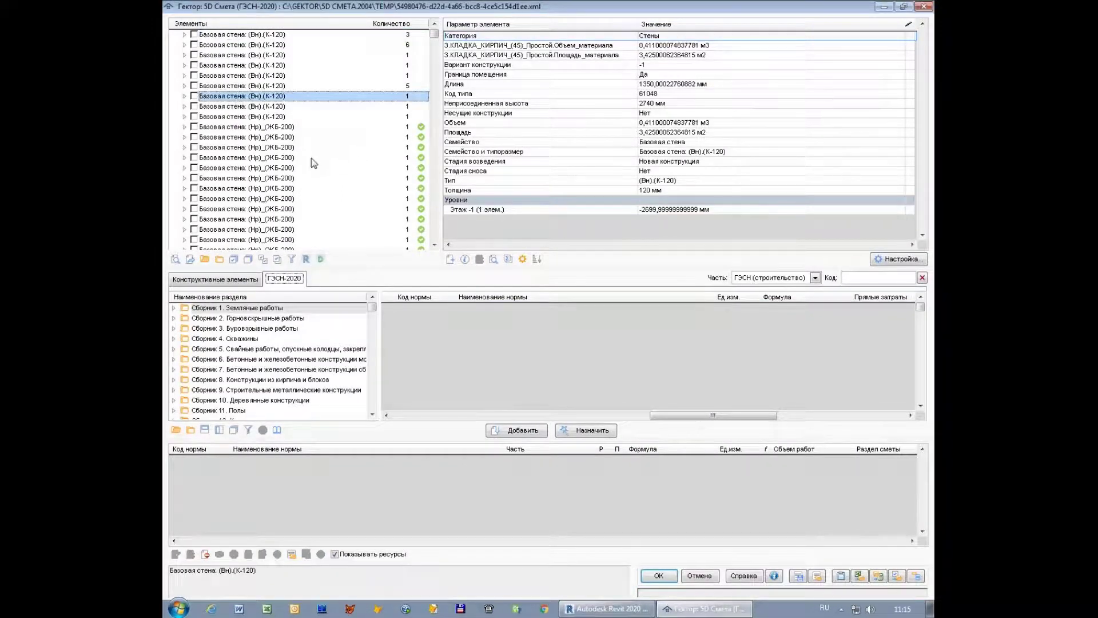
pyautogui.click(291, 553)
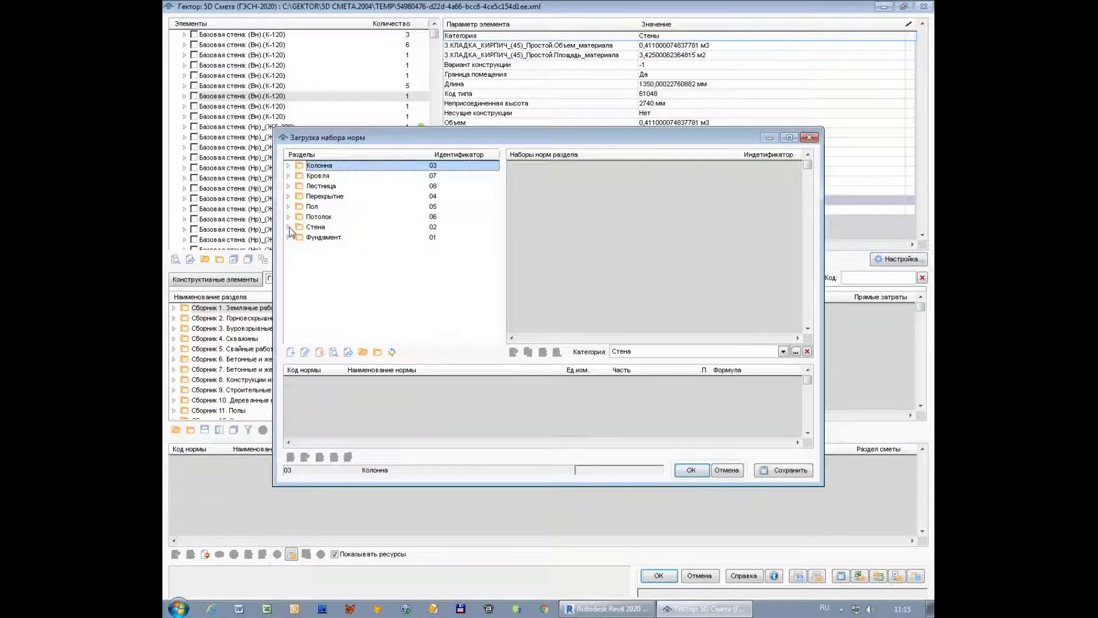
pyautogui.click(289, 227)
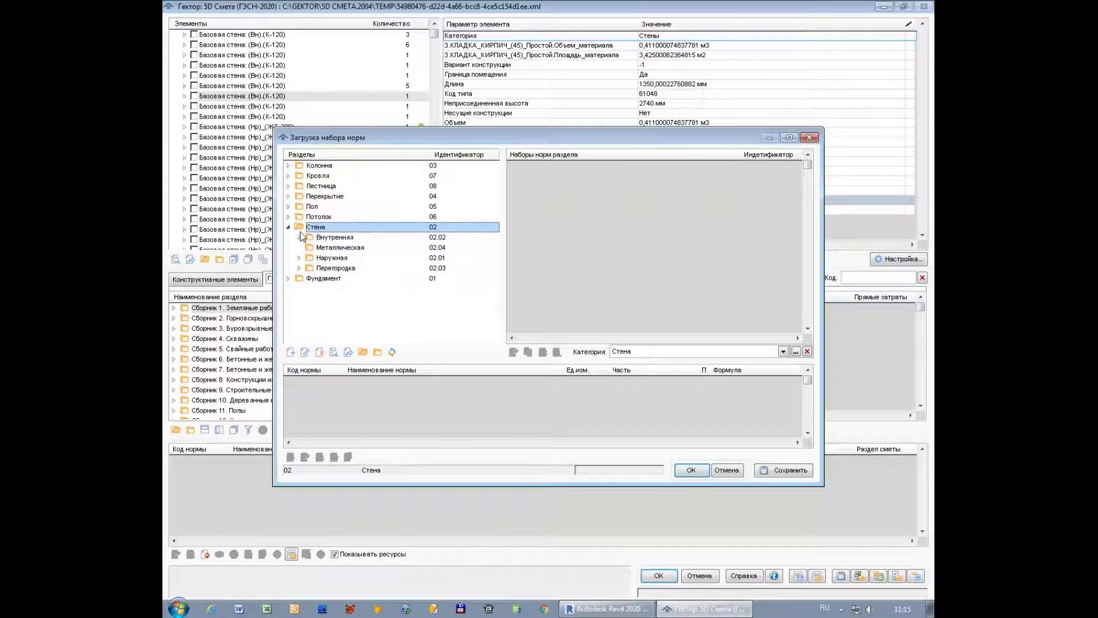
pyautogui.click(299, 237)
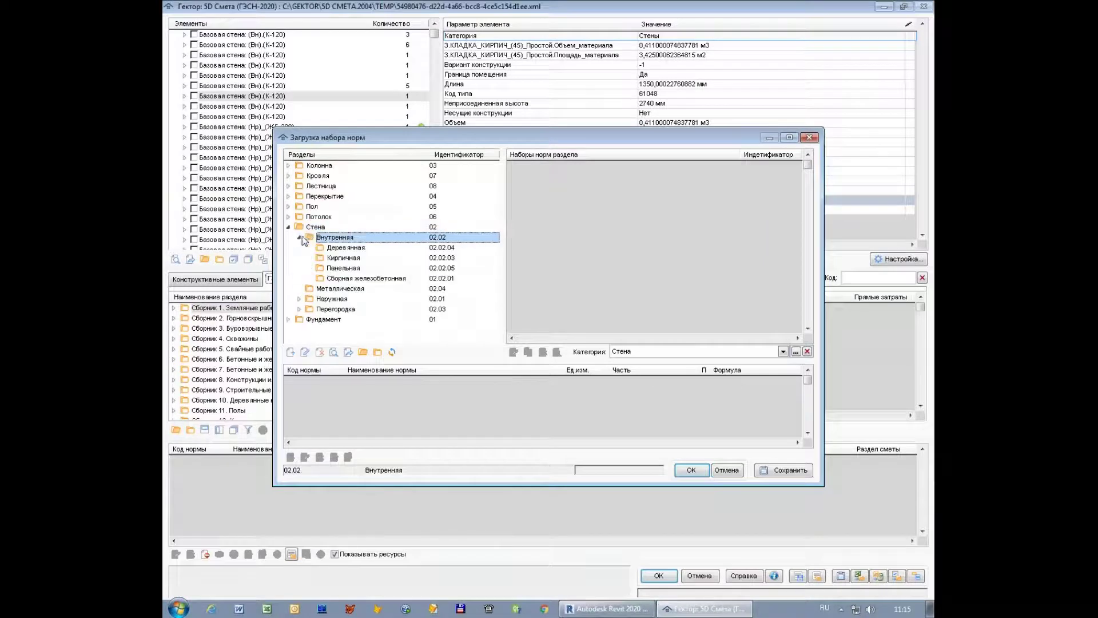
pyautogui.click(342, 258)
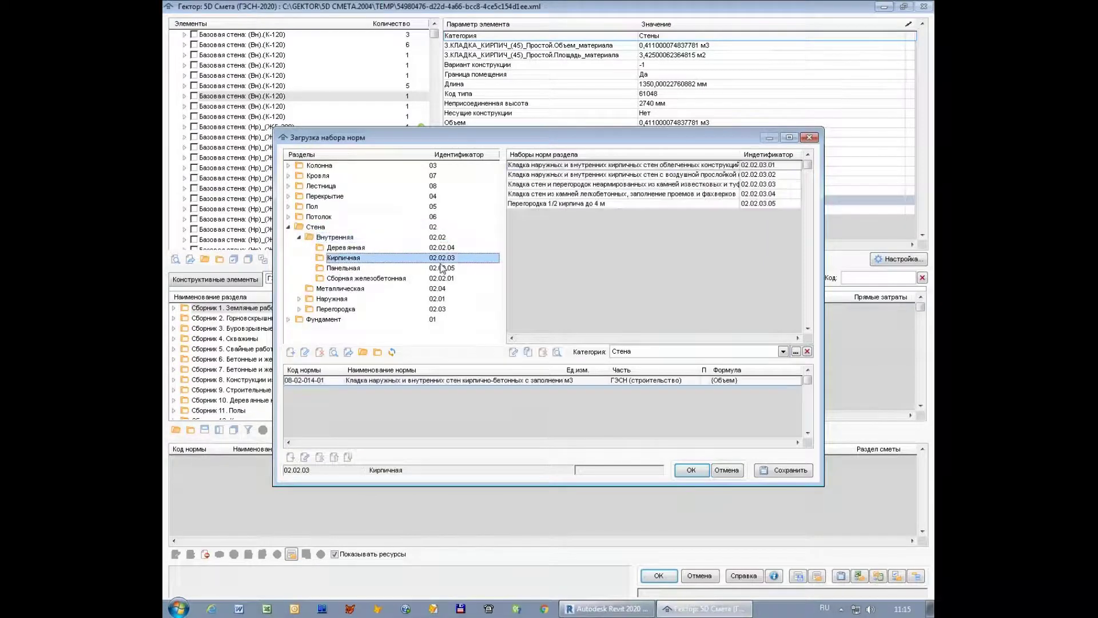
pyautogui.click(544, 205)
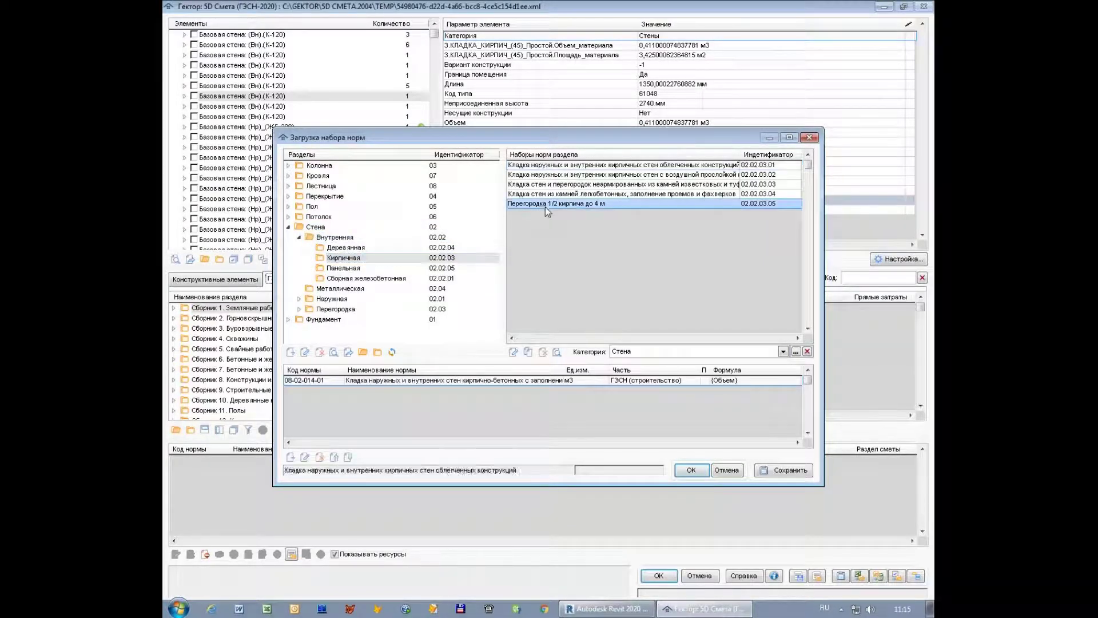
pyautogui.click(690, 470)
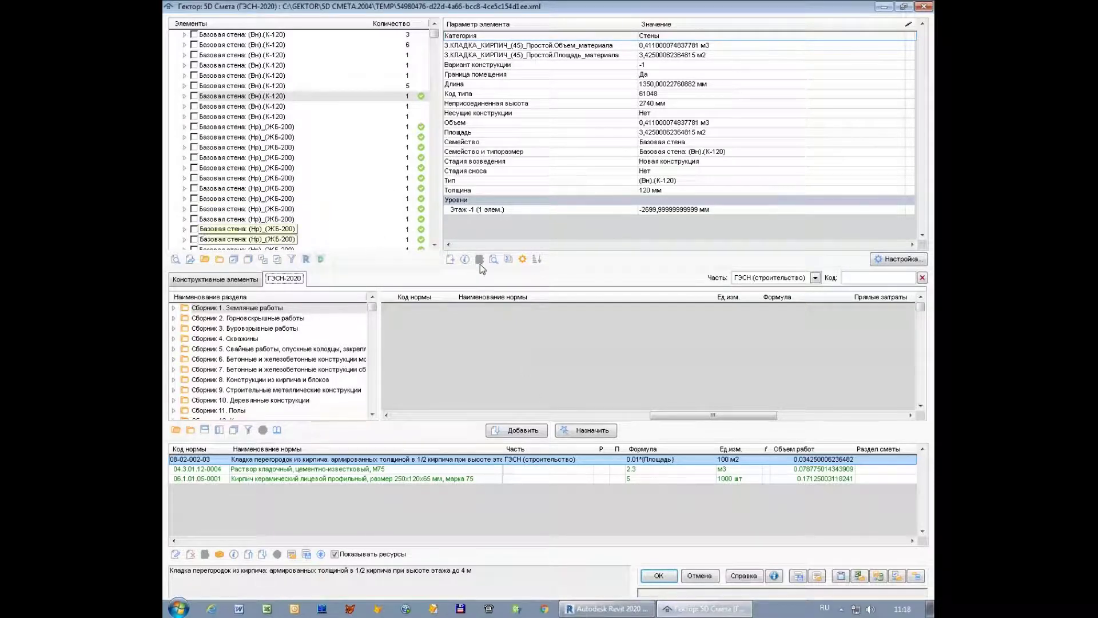
# Start saving the assigned norms as a typical project template in a file named стены in the TEMPLATES folder.
pyautogui.click(799, 579)
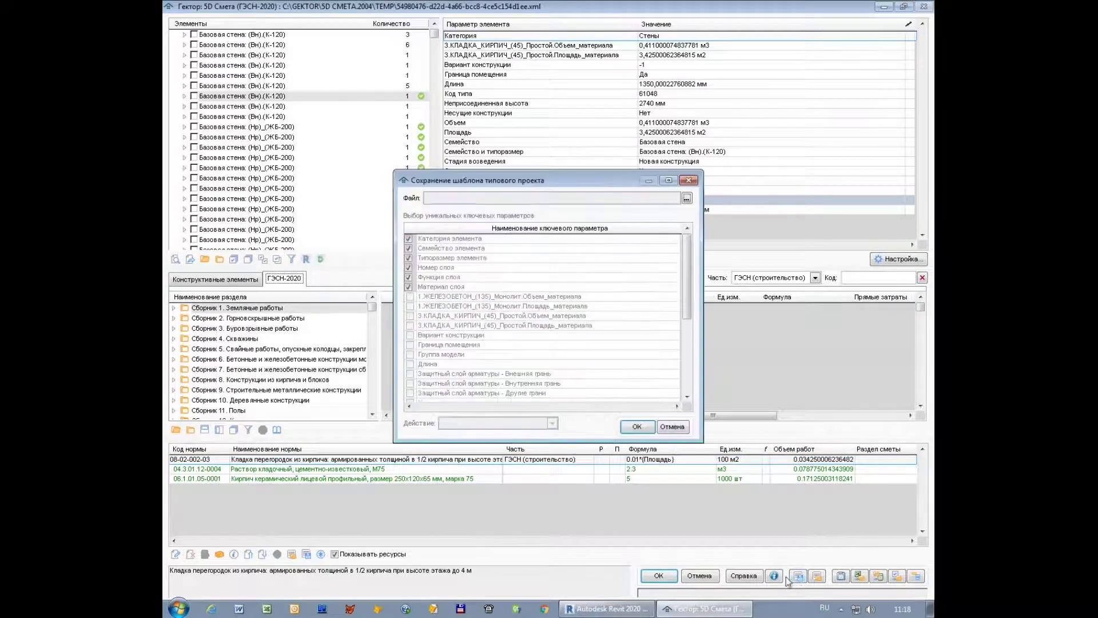
pyautogui.click(668, 181)
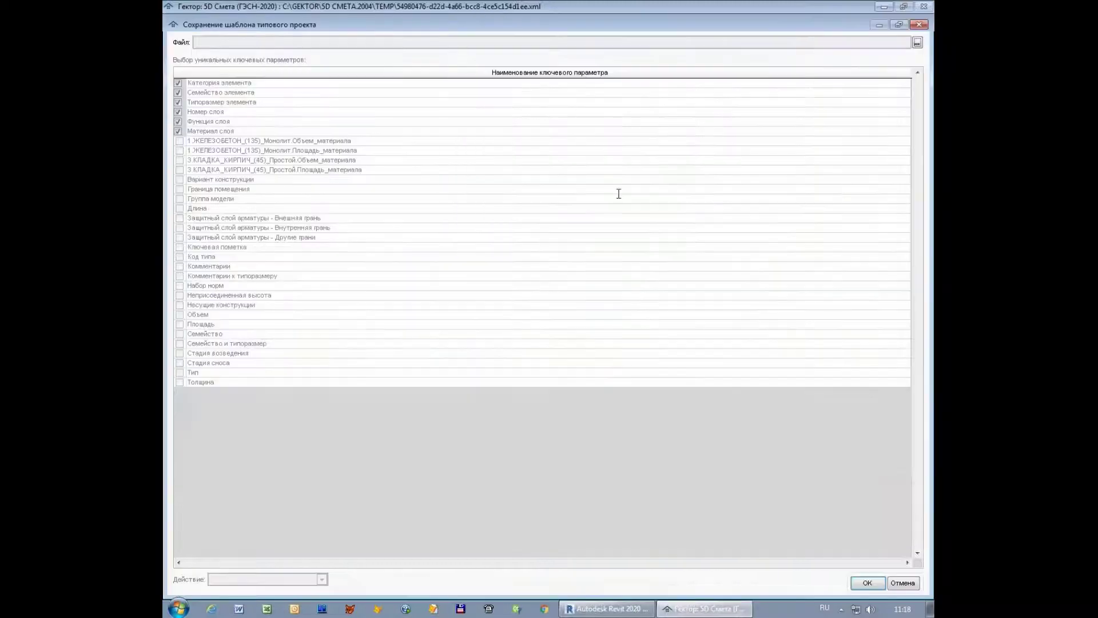
pyautogui.click(918, 44)
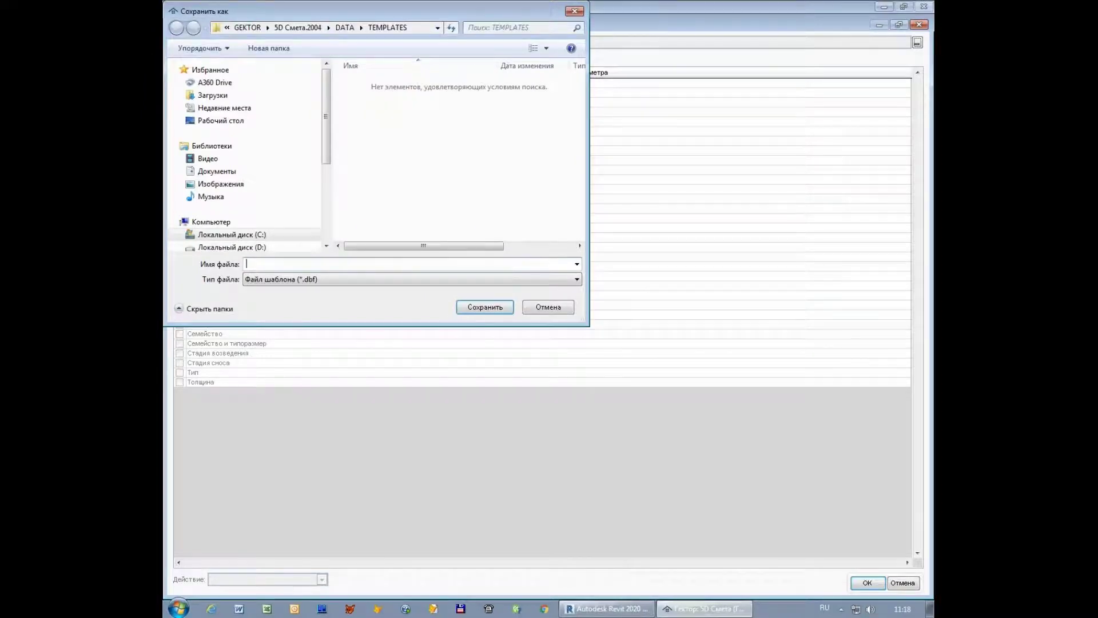
pyautogui.write('стены')
pyautogui.press('Return')
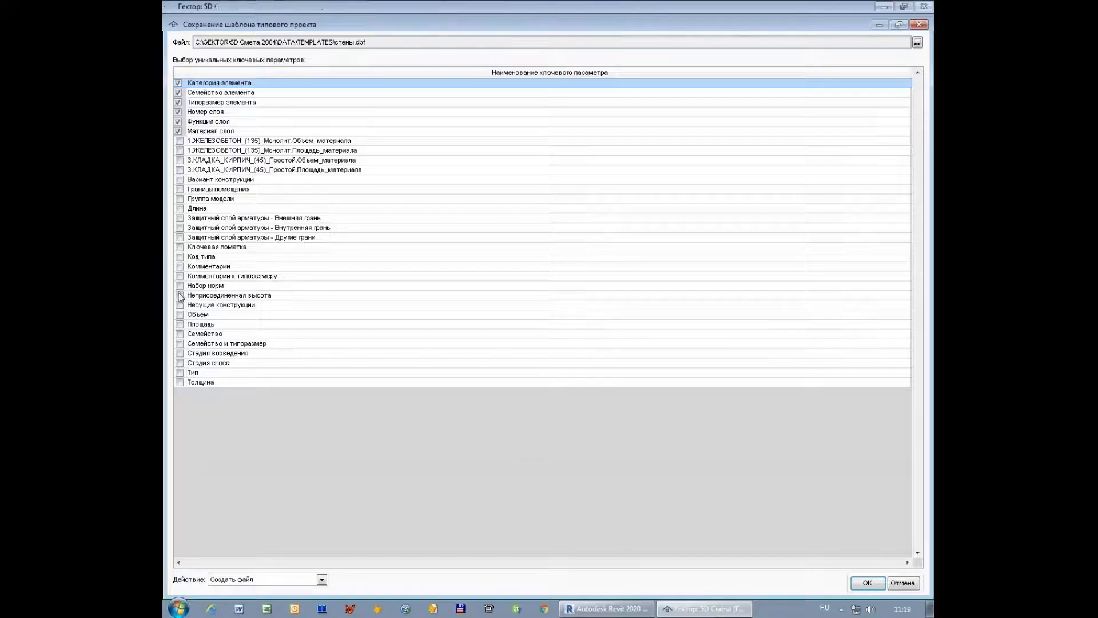
# Add Толщина to the template's unique key parameters and save the typical project template as a new file.
pyautogui.click(180, 382)
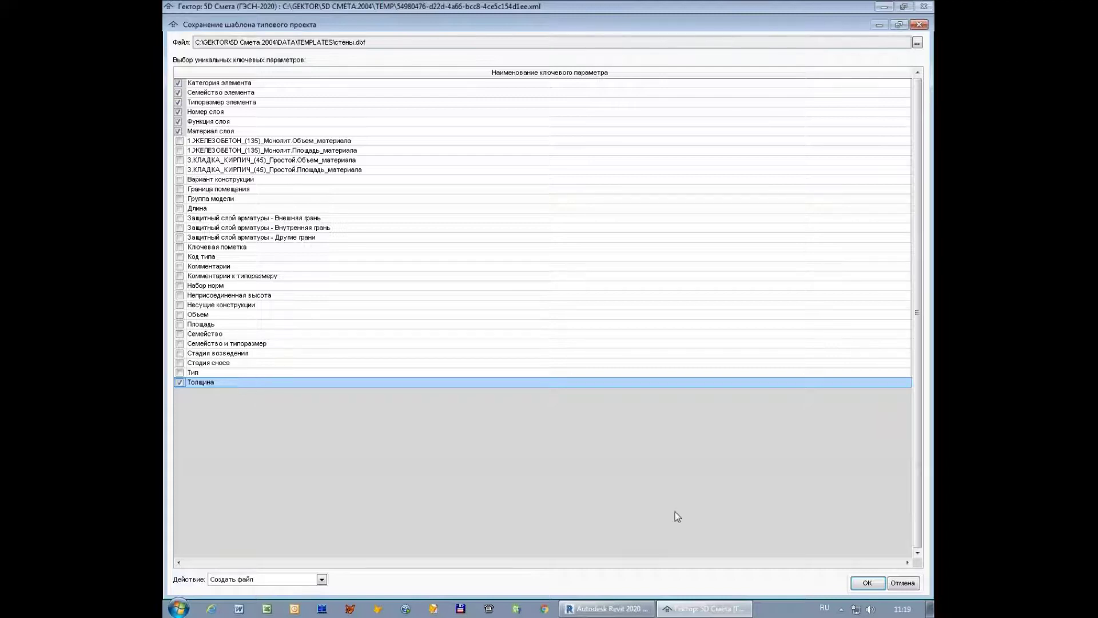
pyautogui.click(864, 584)
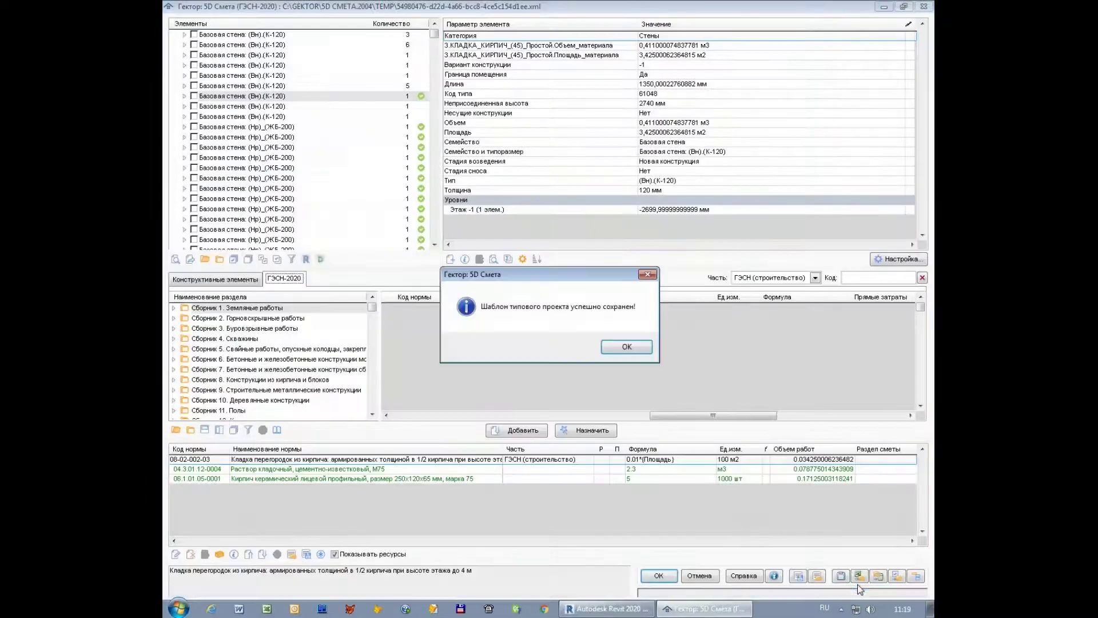
pyautogui.click(617, 355)
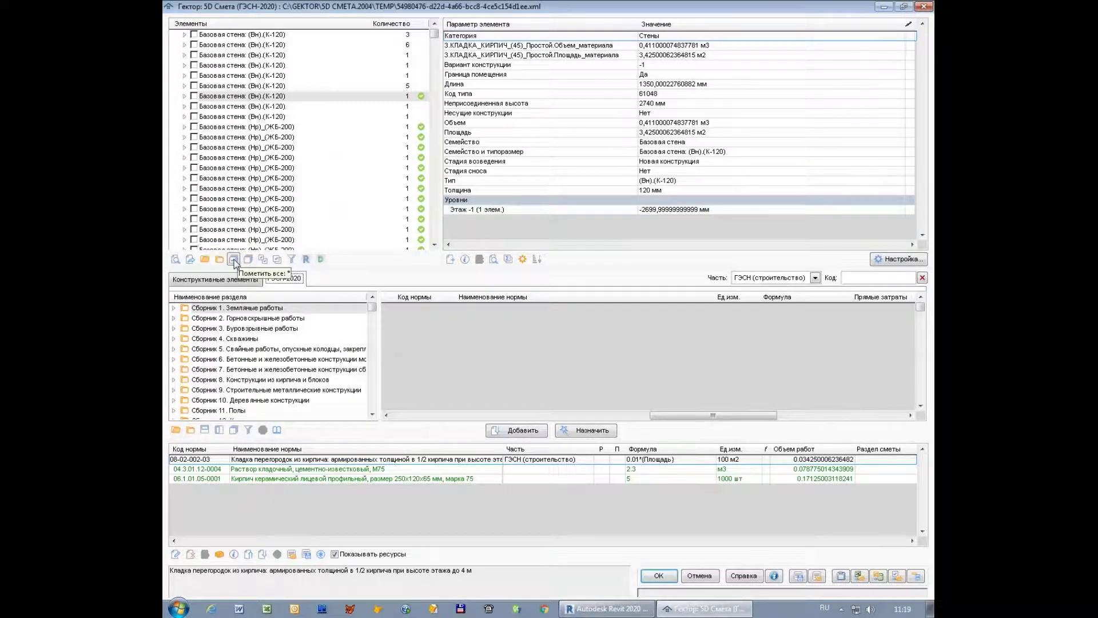
# Delete all assigned norms from every element in the list, and clear the element marks.
pyautogui.click(234, 261)
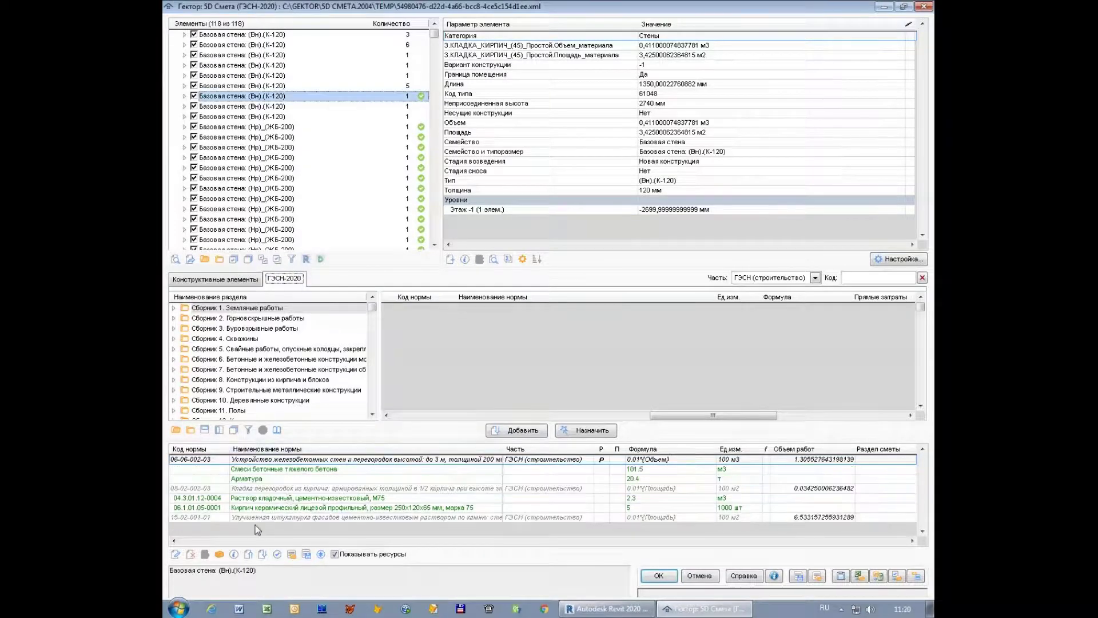
pyautogui.click(189, 555)
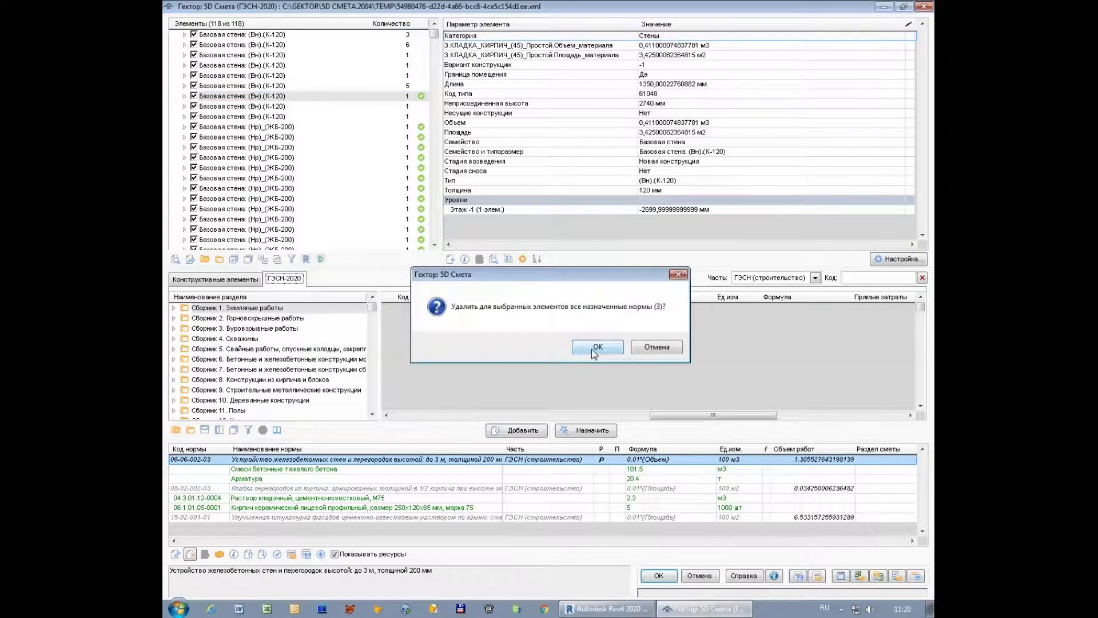
pyautogui.click(591, 349)
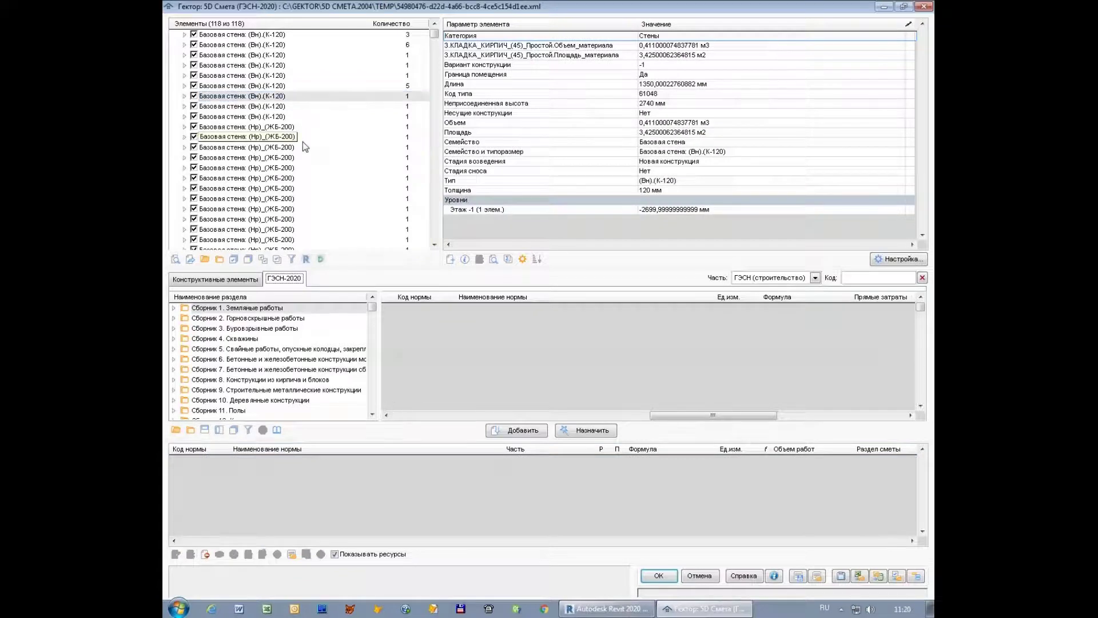
pyautogui.click(248, 260)
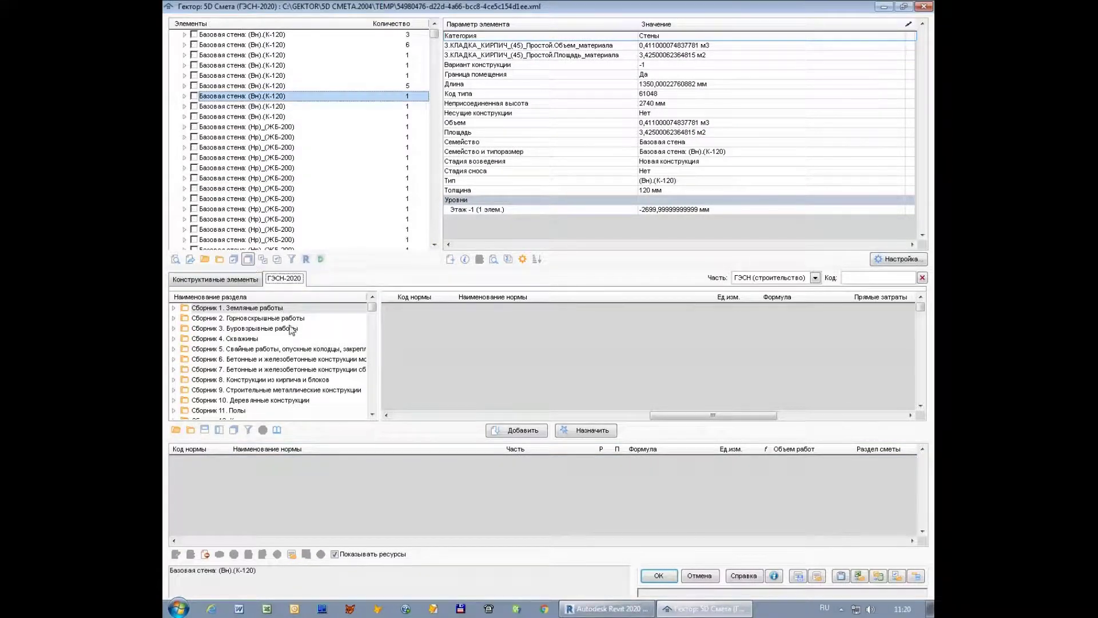
# Assign norms to the model elements from the typical project template стены.dbf.
pyautogui.click(819, 575)
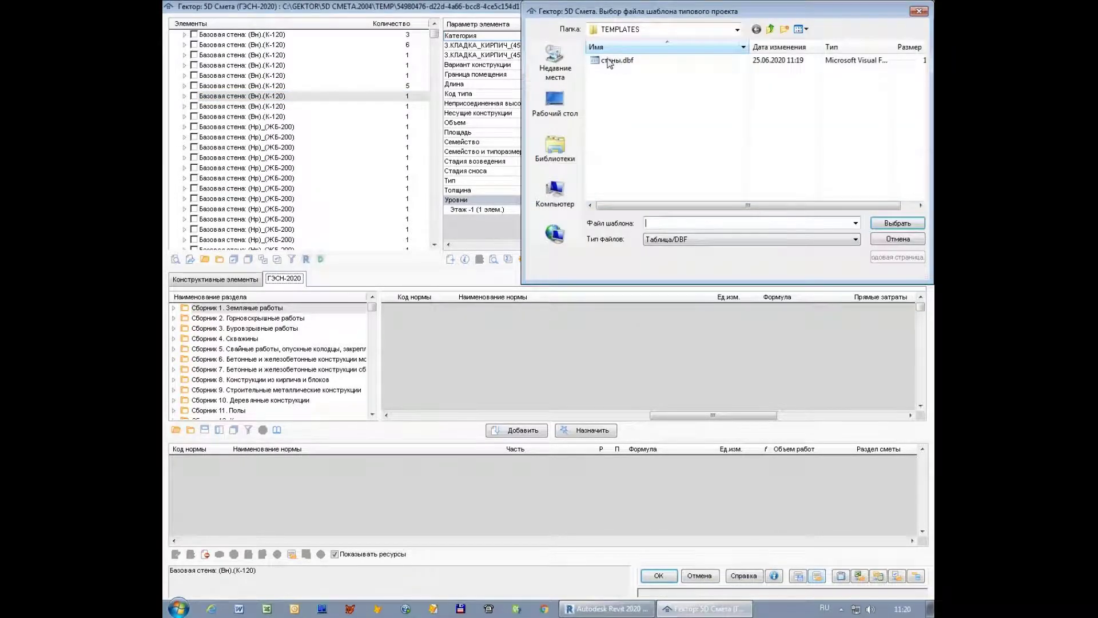
pyautogui.click(608, 60)
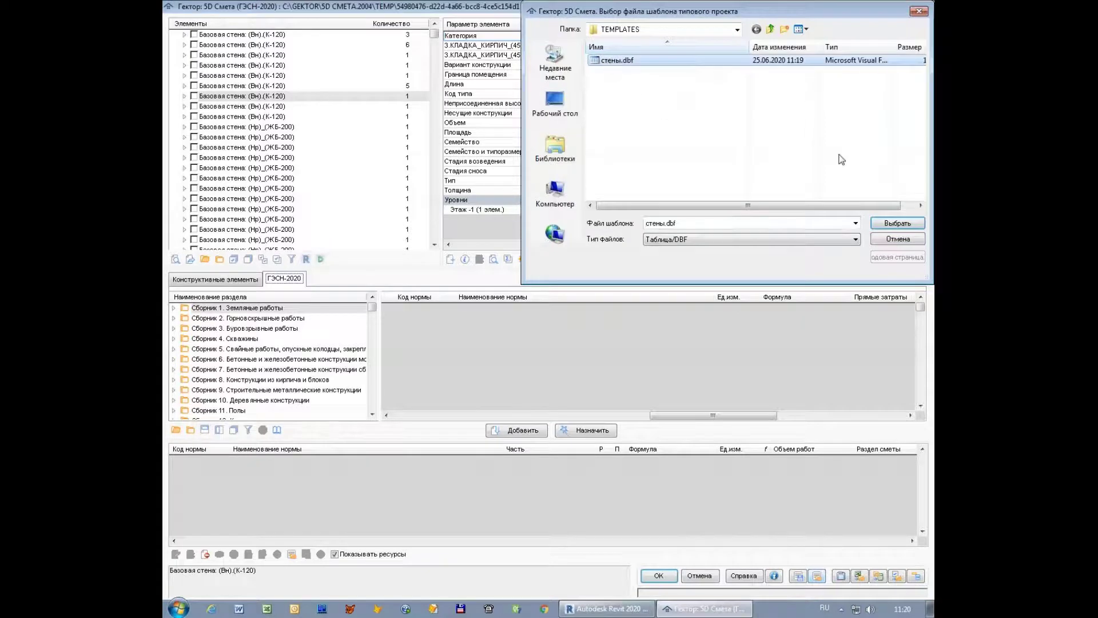
pyautogui.click(882, 224)
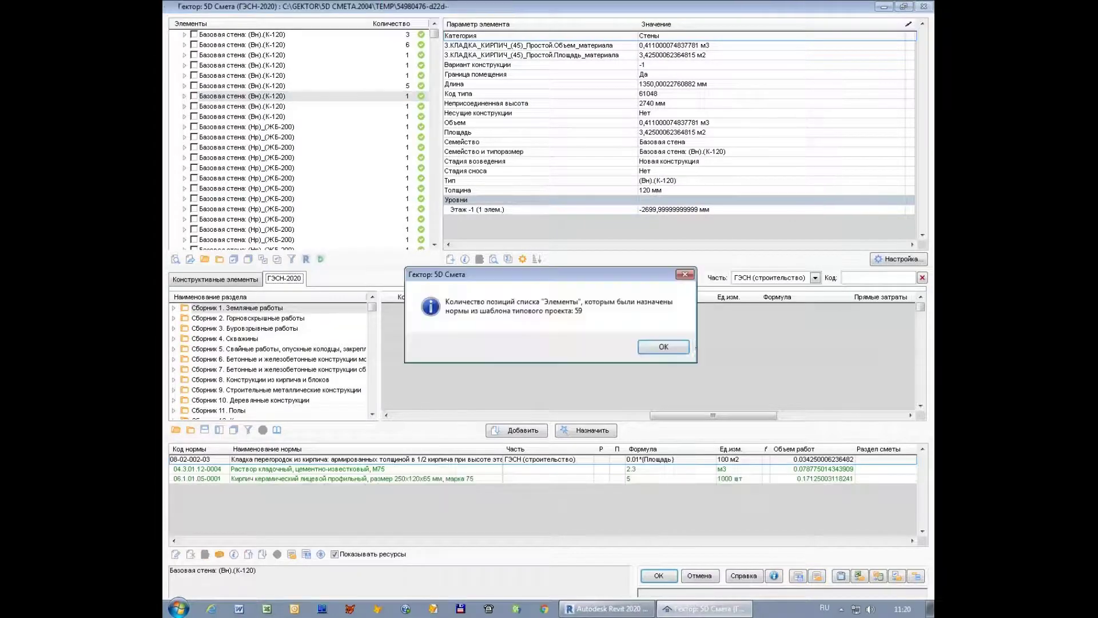
pyautogui.click(678, 348)
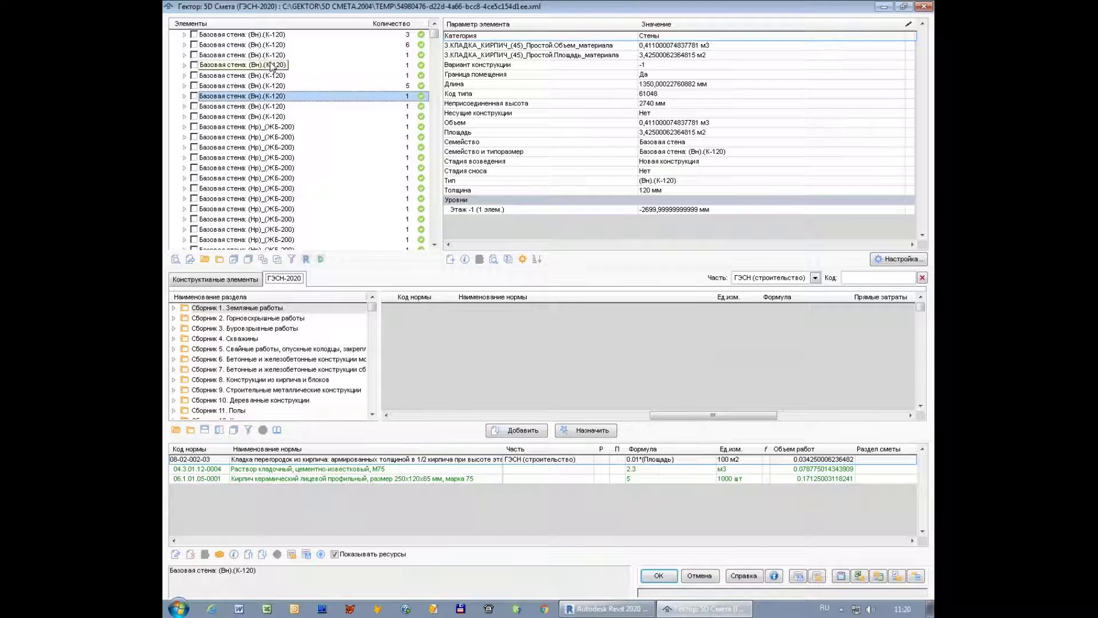
# Examine the norms, work volumes and Площадь values assigned to several walls in the element list.
pyautogui.scroll(-2, 273, 66)
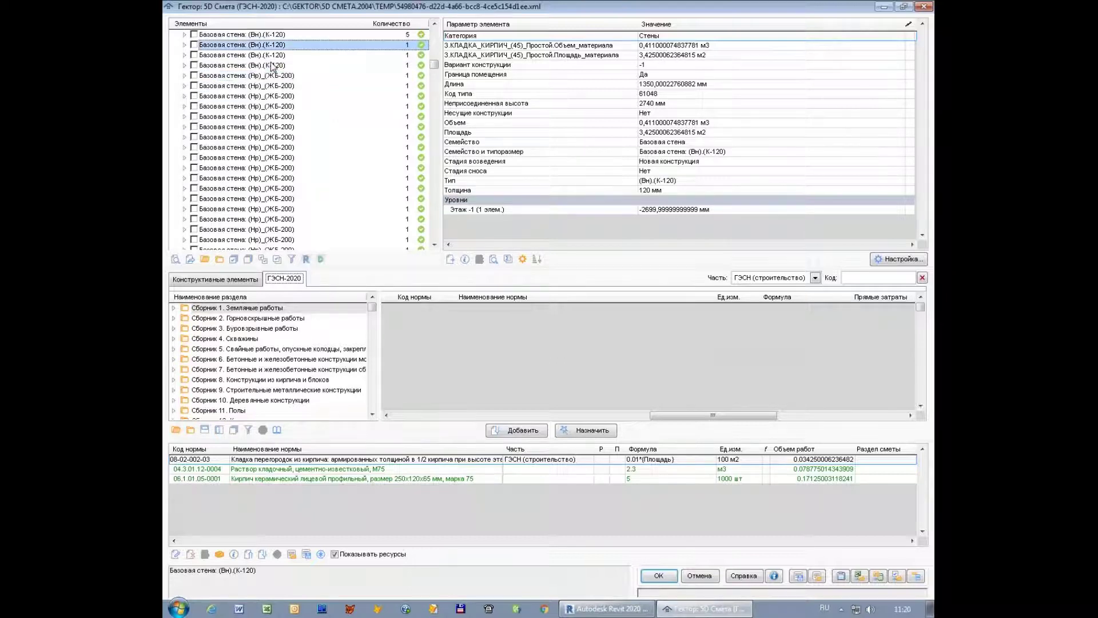
pyautogui.scroll(1, 273, 67)
pyautogui.scroll(2, 273, 66)
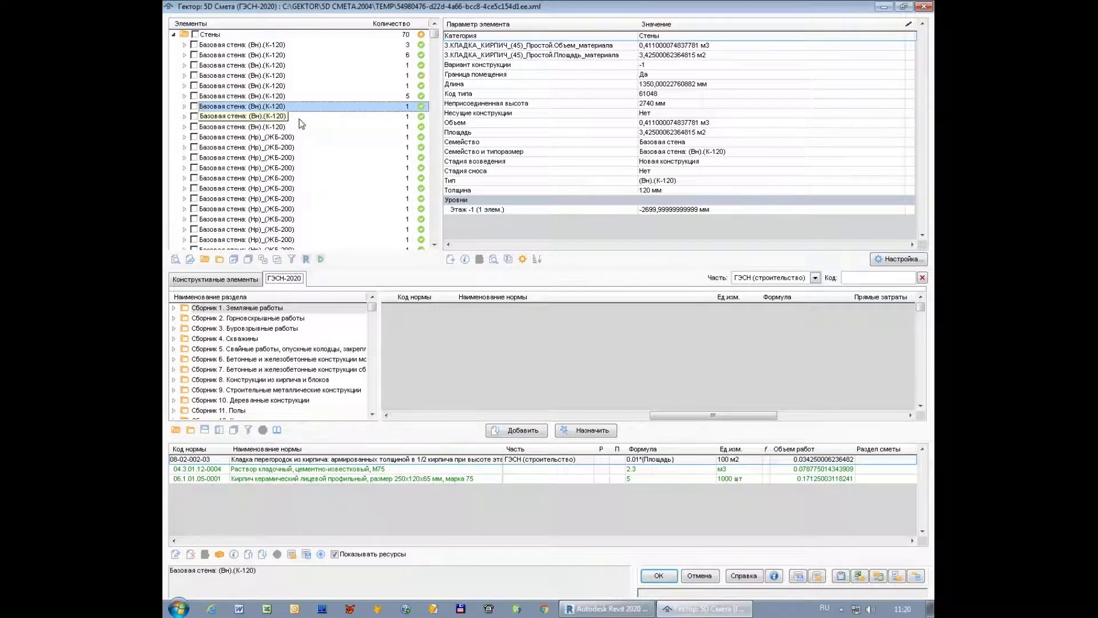
pyautogui.click(313, 69)
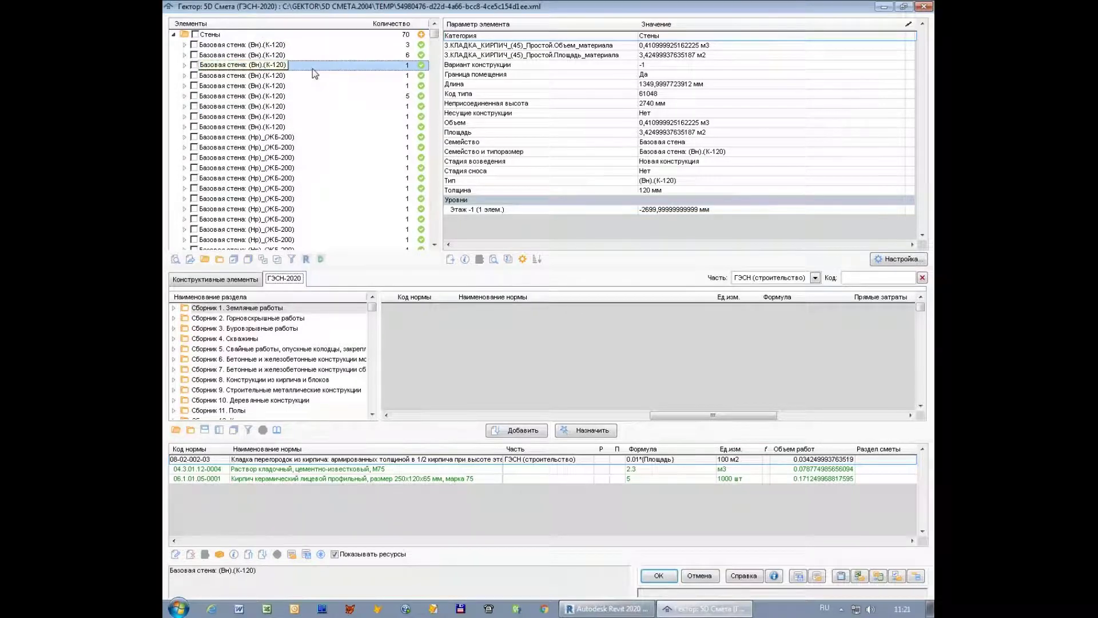
pyautogui.click(311, 97)
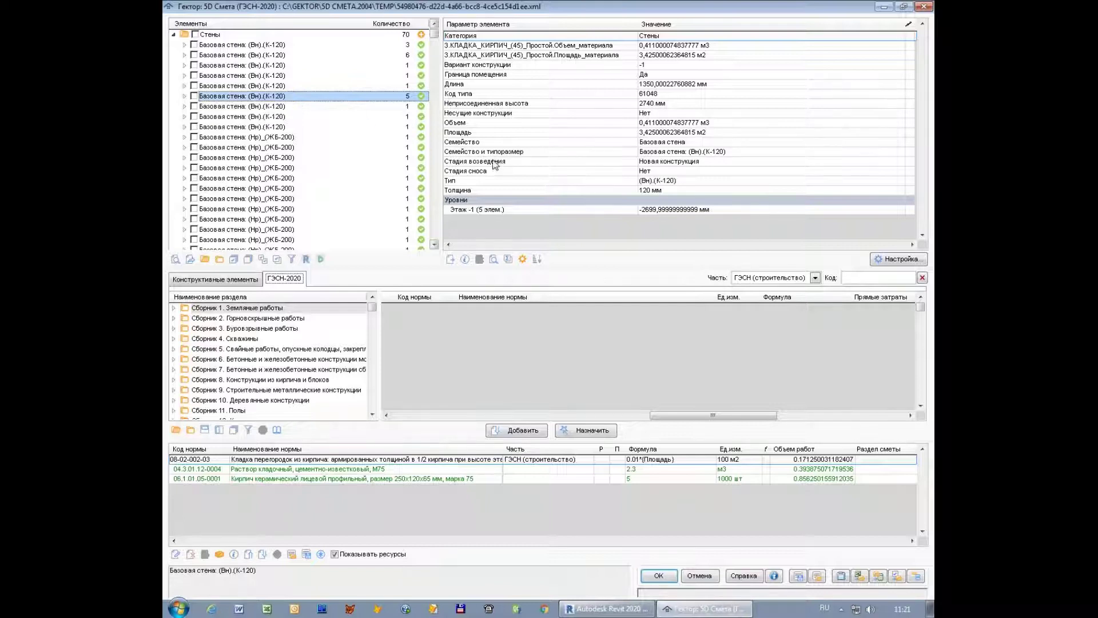
pyautogui.click(478, 132)
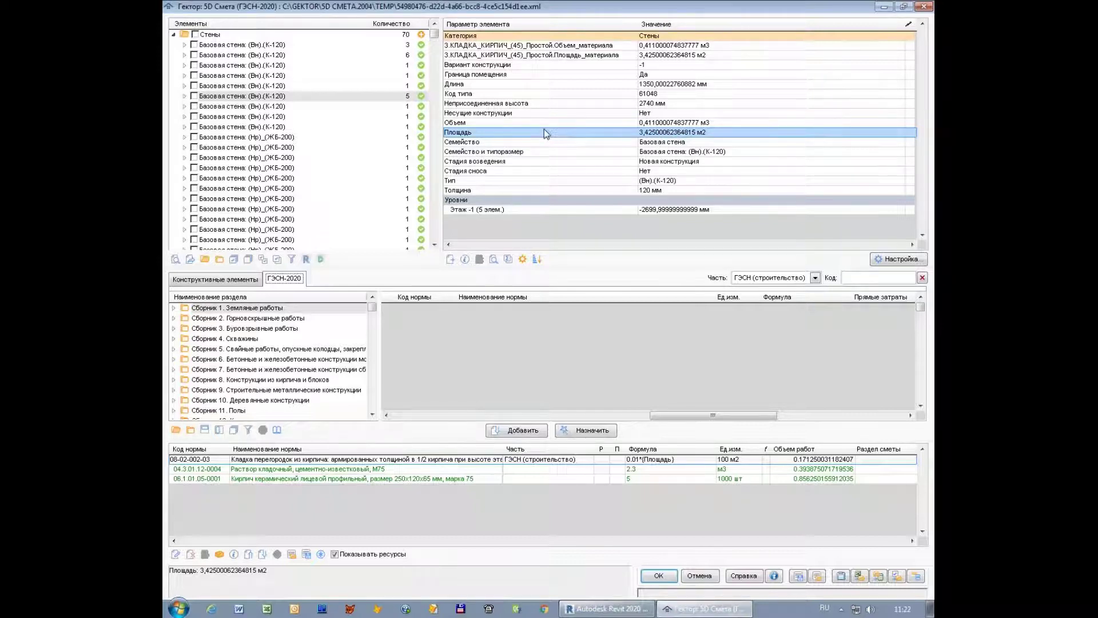
pyautogui.click(290, 108)
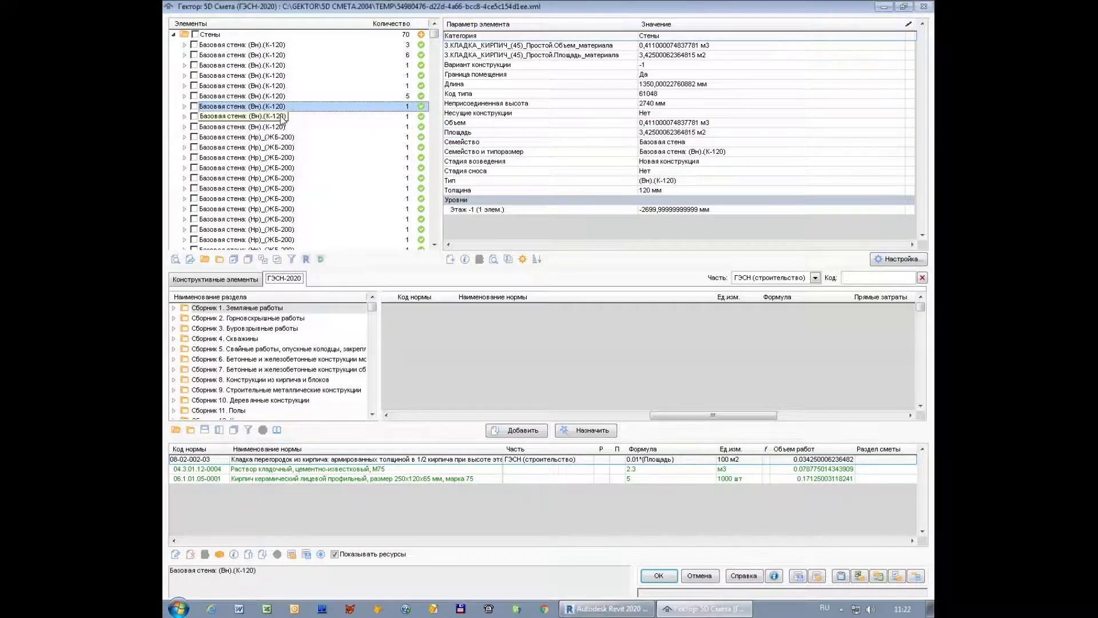
pyautogui.click(281, 116)
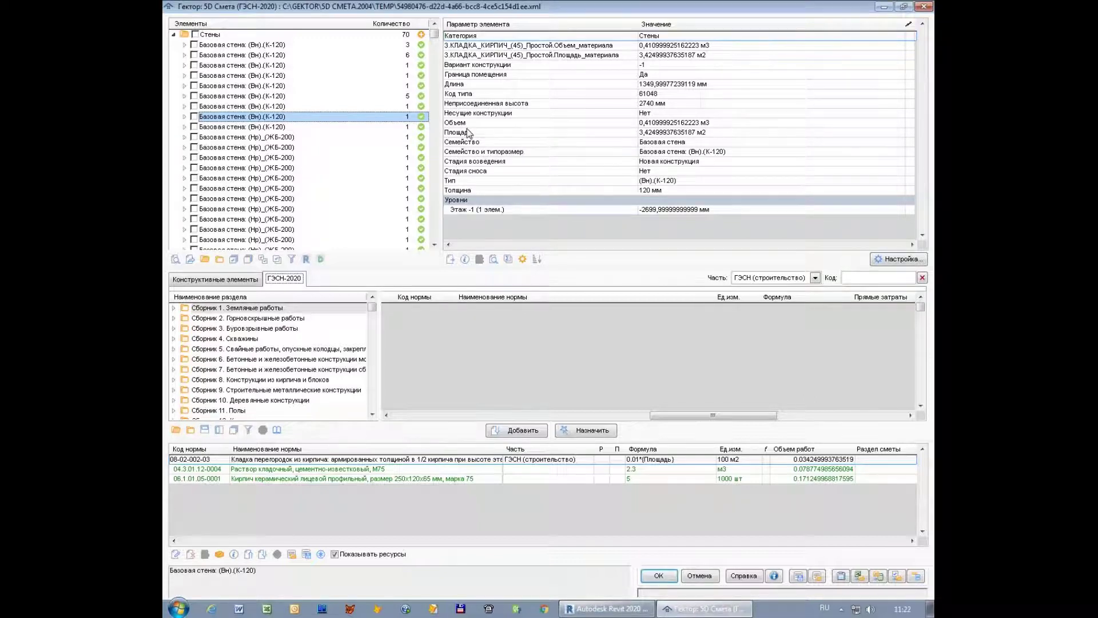
pyautogui.click(378, 119)
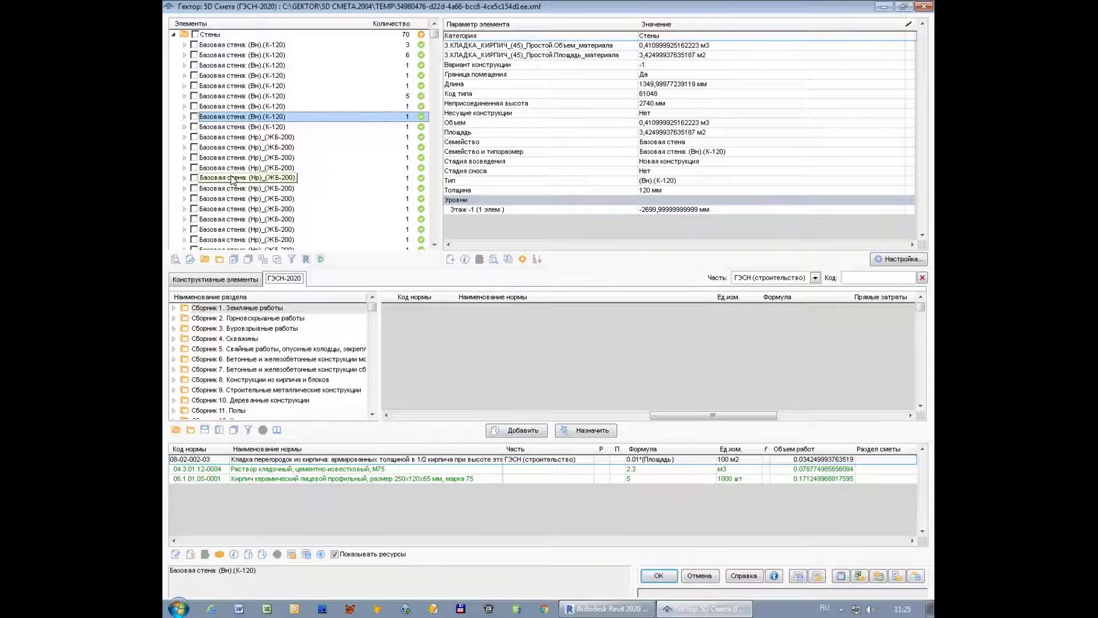
pyautogui.click(233, 178)
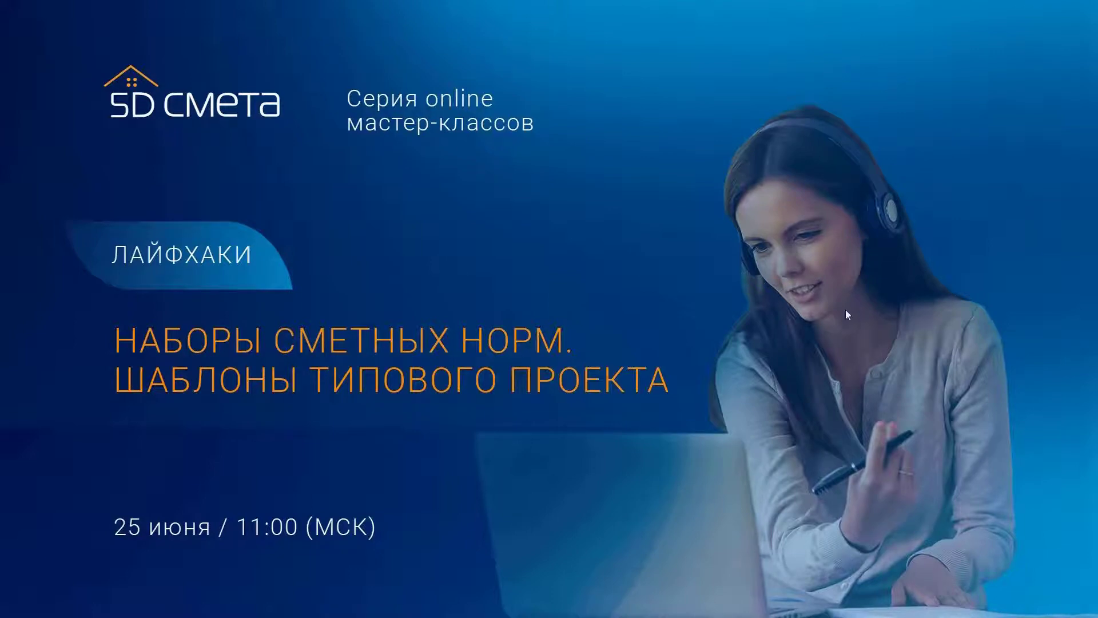
pyautogui.click(770, 357)
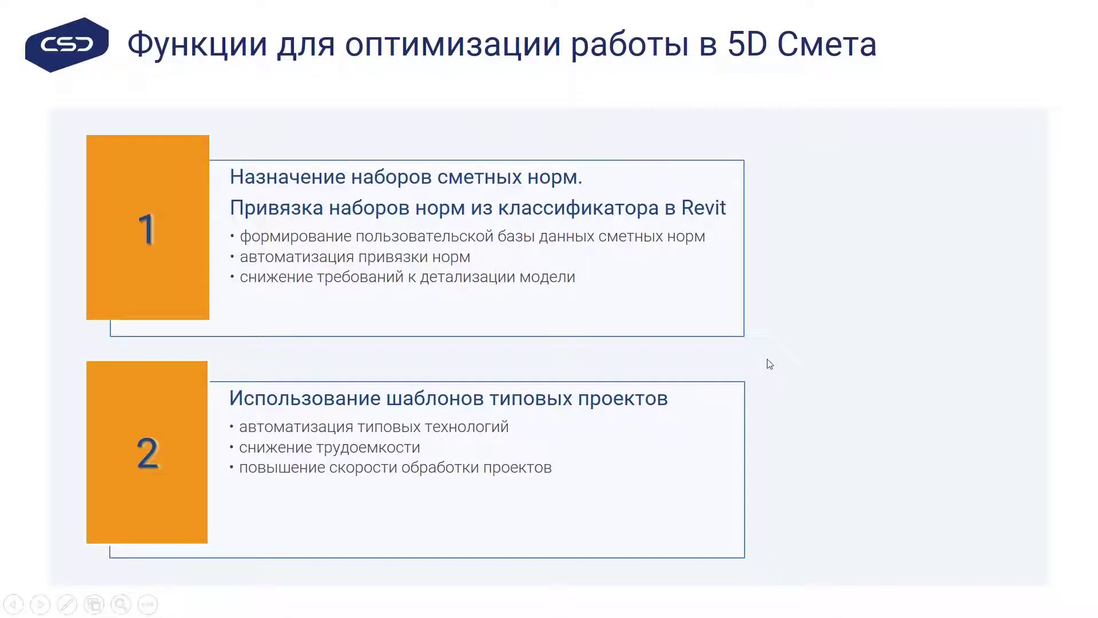